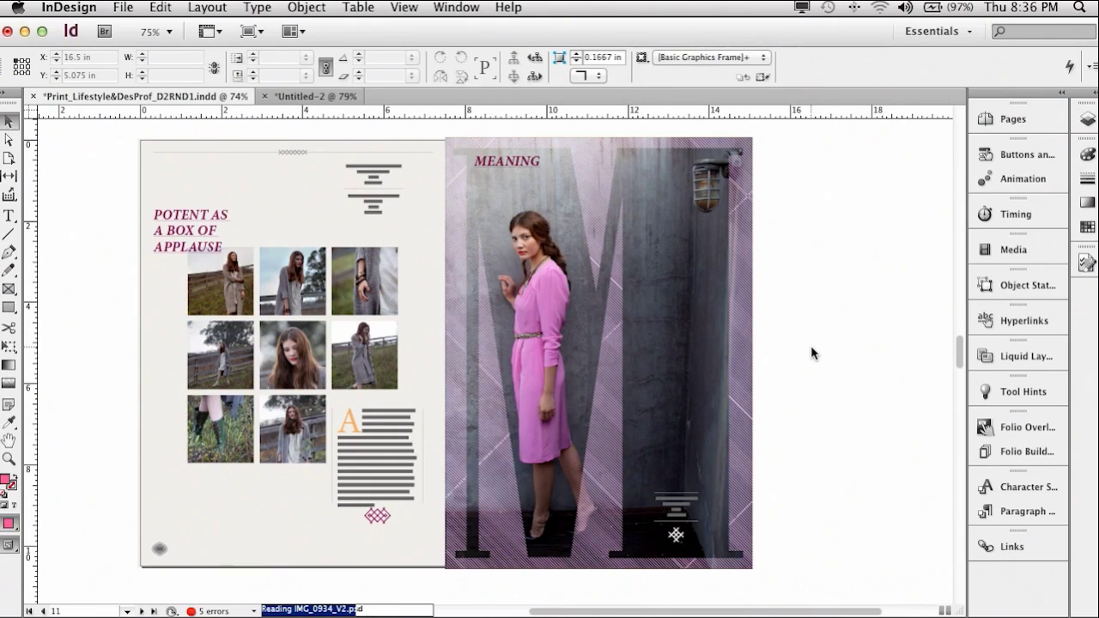
Zoom the spread to about 150% and pan so the photo grid fills the view
{"action": "left_click", "coordinate": [391, 279]}
{"action": "left_click", "coordinate": [516, 296]}
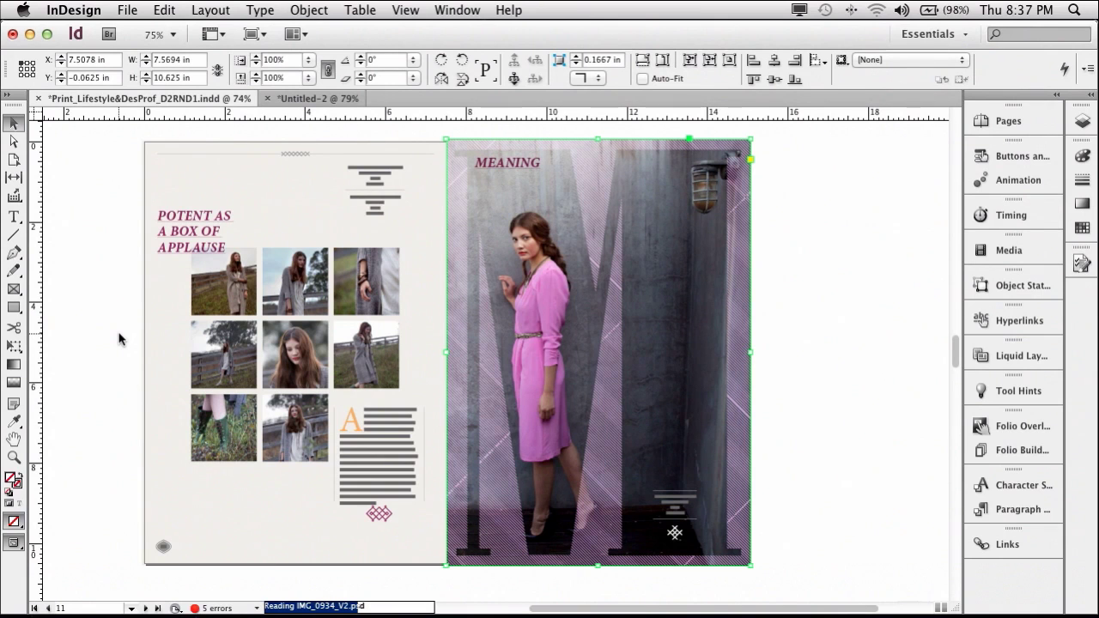
{"action": "key", "text": "super+equal"}
{"action": "key", "text": "super+equal"}
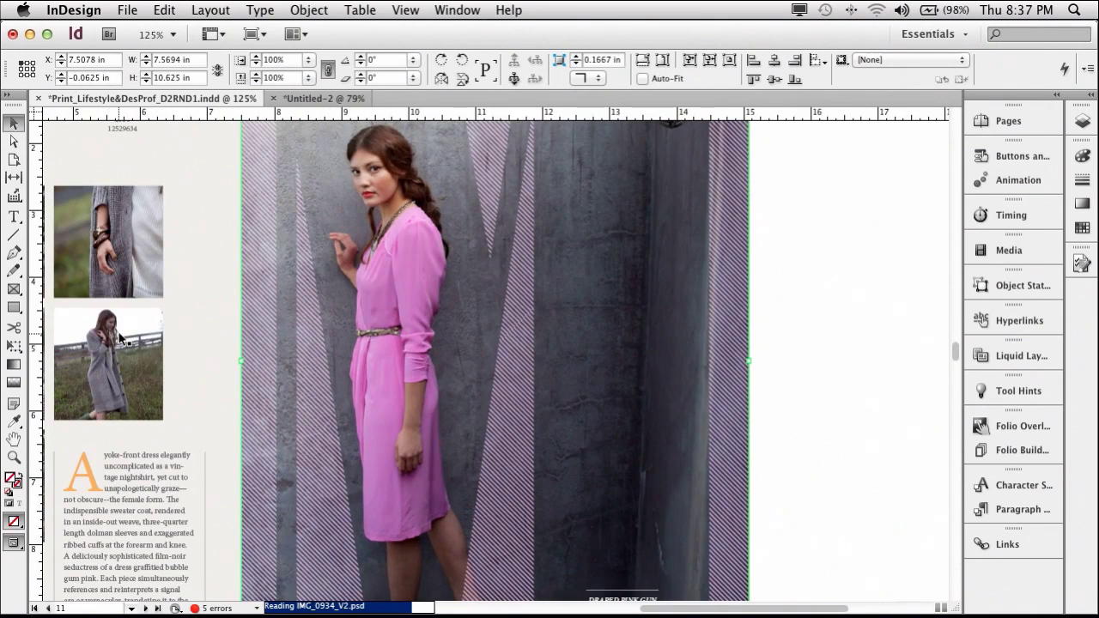
{"action": "key", "text": "super+equal"}
{"action": "left_click_drag", "start_coordinate": [261, 359], "coordinate": [756, 336]}
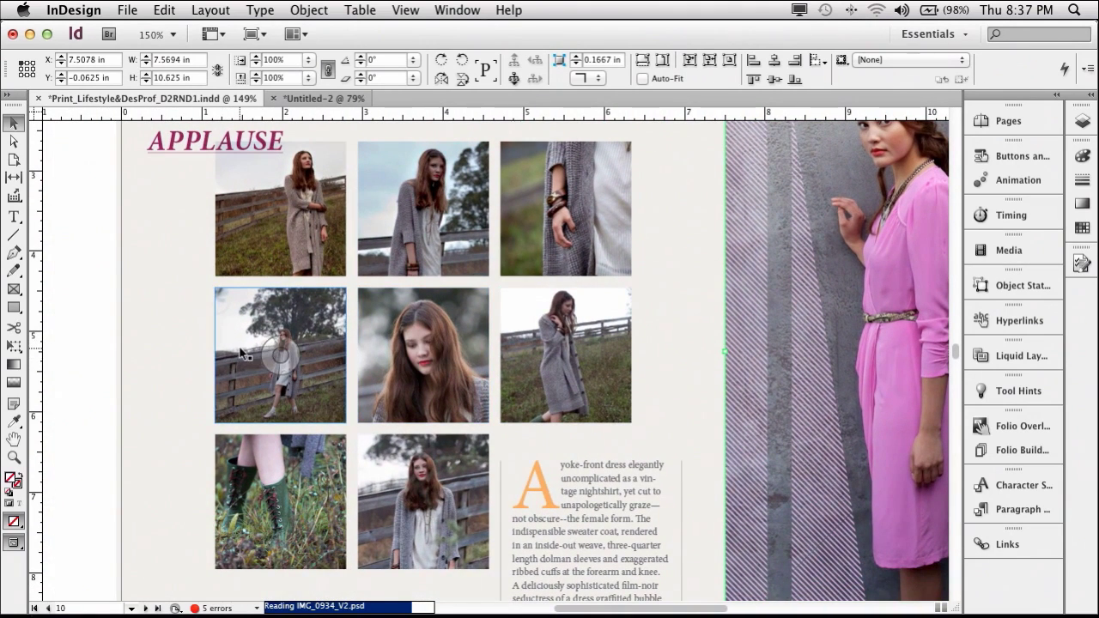
{"action": "left_click", "coordinate": [166, 338]}
{"action": "left_click_drag", "start_coordinate": [148, 122], "coordinate": [283, 258]}
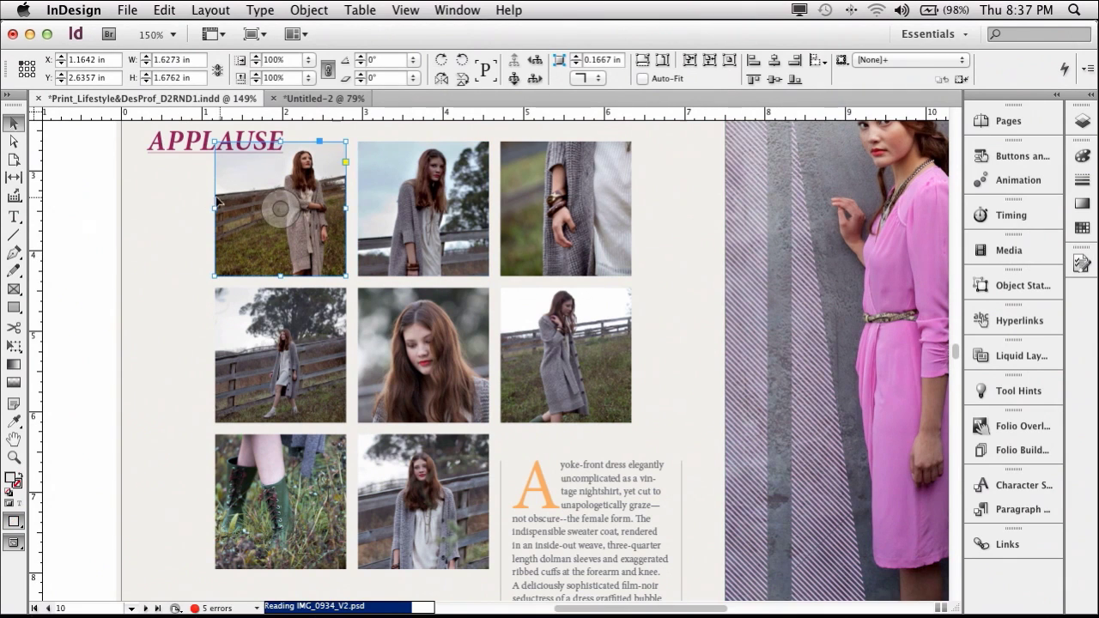
Shorten the APPLAUSE heading frame by raising its bottom edge above the photos
{"action": "left_click", "coordinate": [196, 191]}
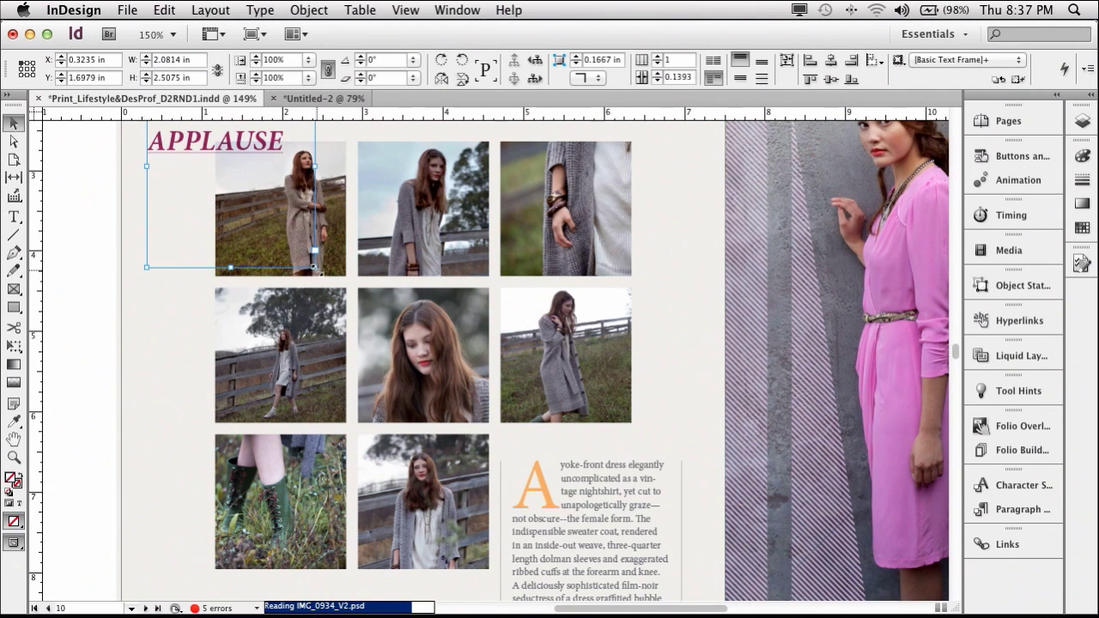
{"action": "left_click_drag", "start_coordinate": [314, 268], "coordinate": [314, 164]}
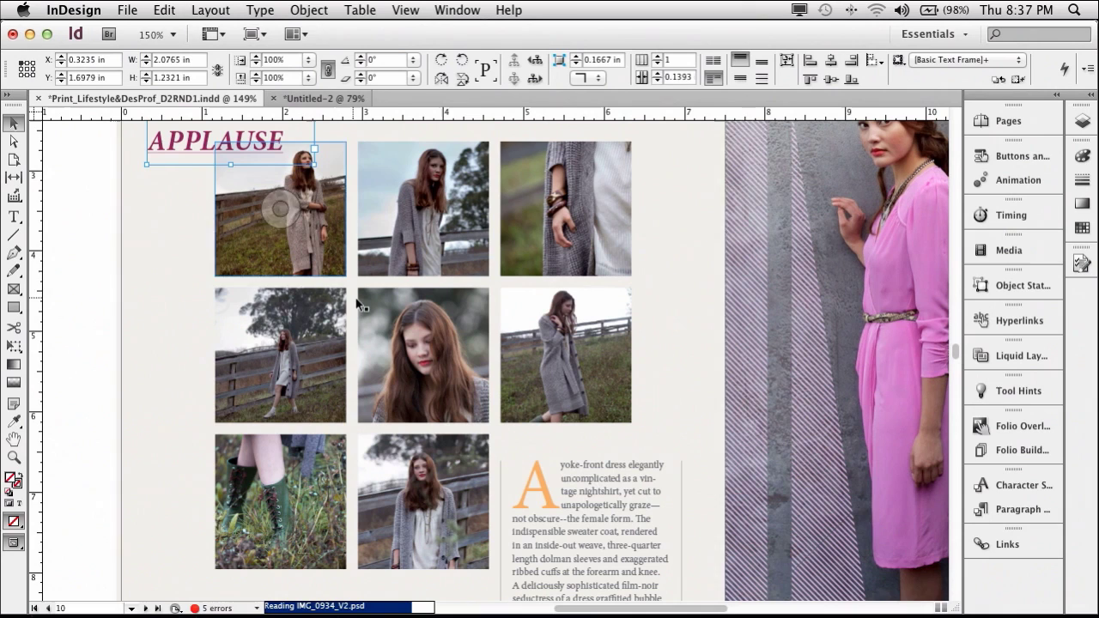
{"action": "left_click", "coordinate": [495, 268]}
{"action": "left_click", "coordinate": [516, 272]}
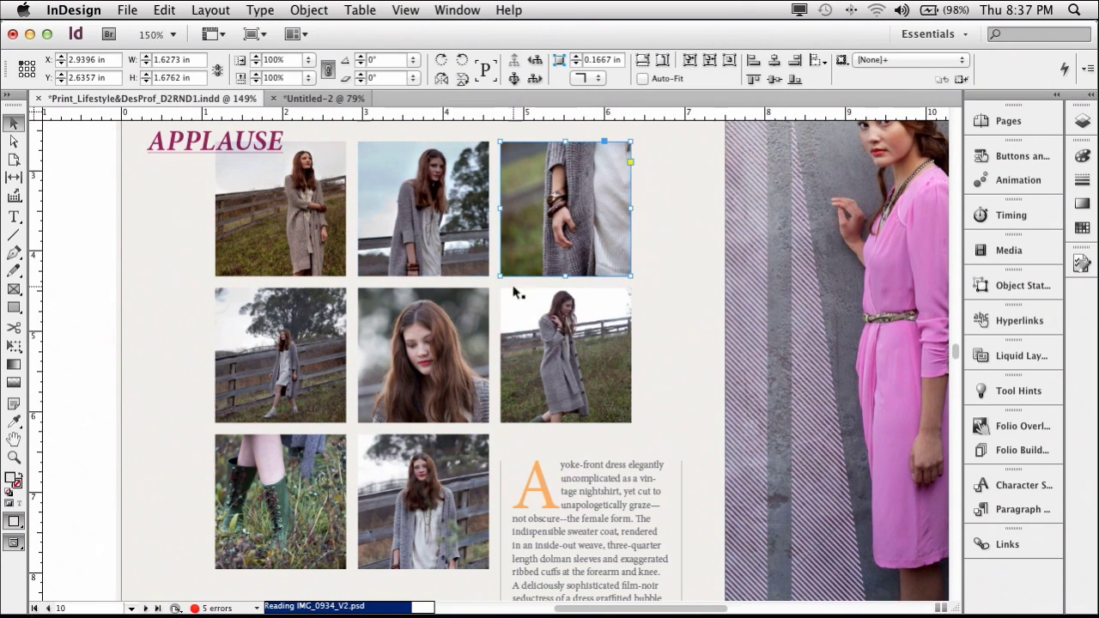
{"action": "left_click", "coordinate": [567, 356]}
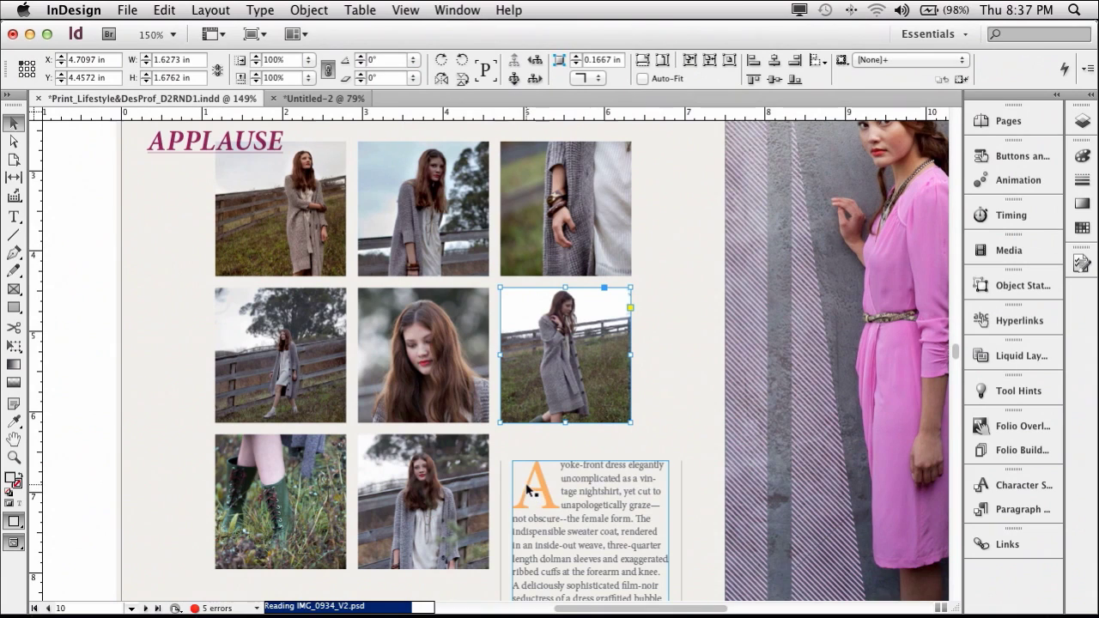
{"action": "left_click", "coordinate": [531, 493]}
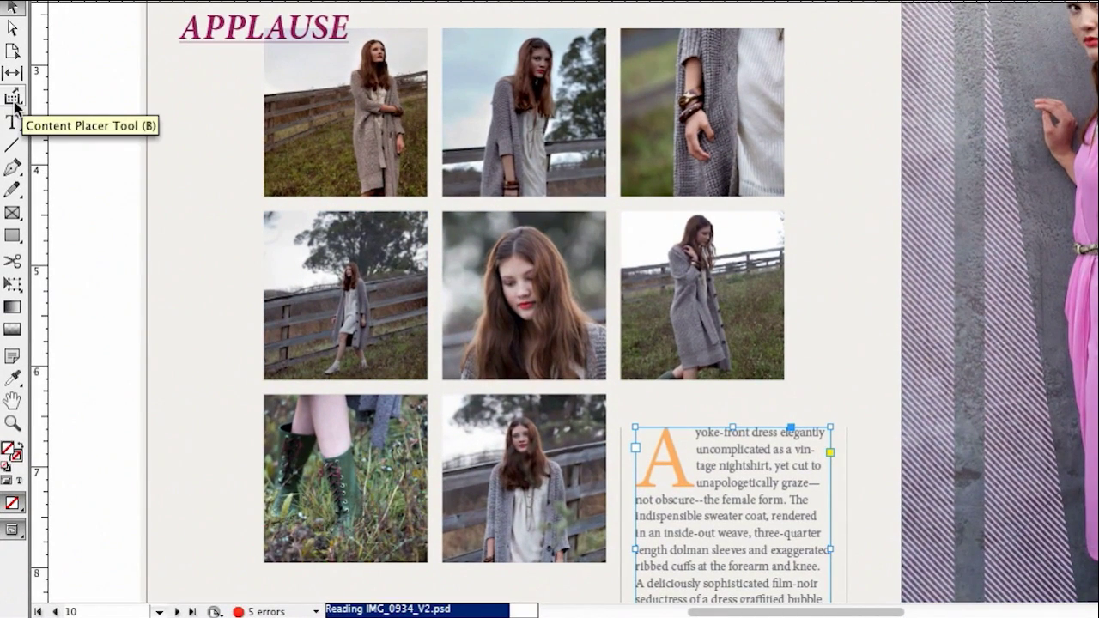
With the Content Collector, gather the left, centre portrait and right photos of the grid's second row
{"action": "left_click", "coordinate": [13, 100]}
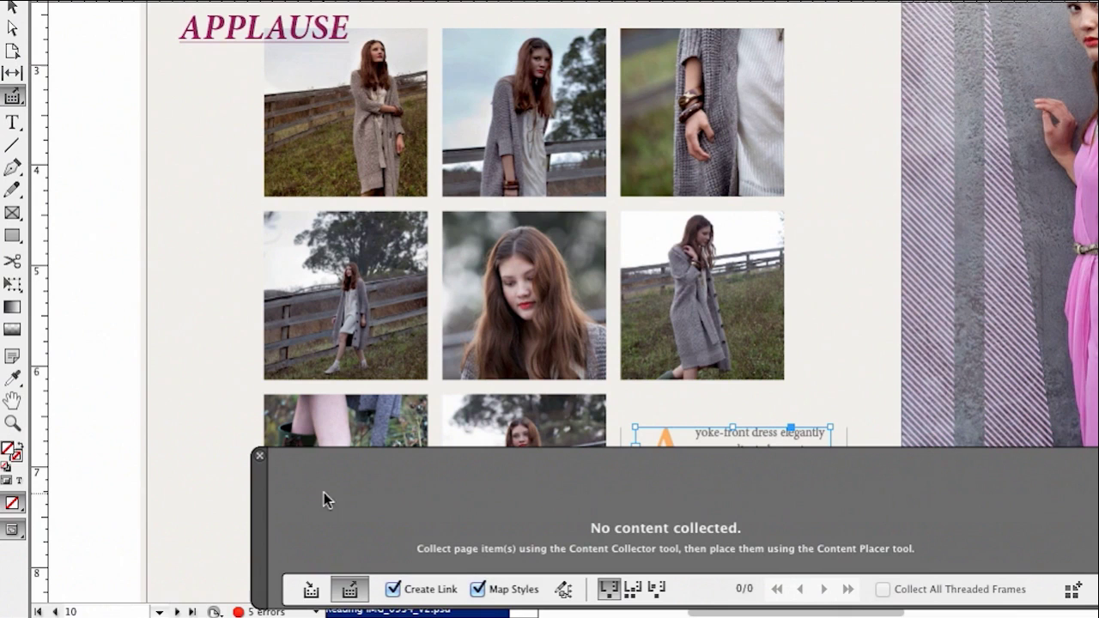
{"action": "left_click", "coordinate": [312, 595]}
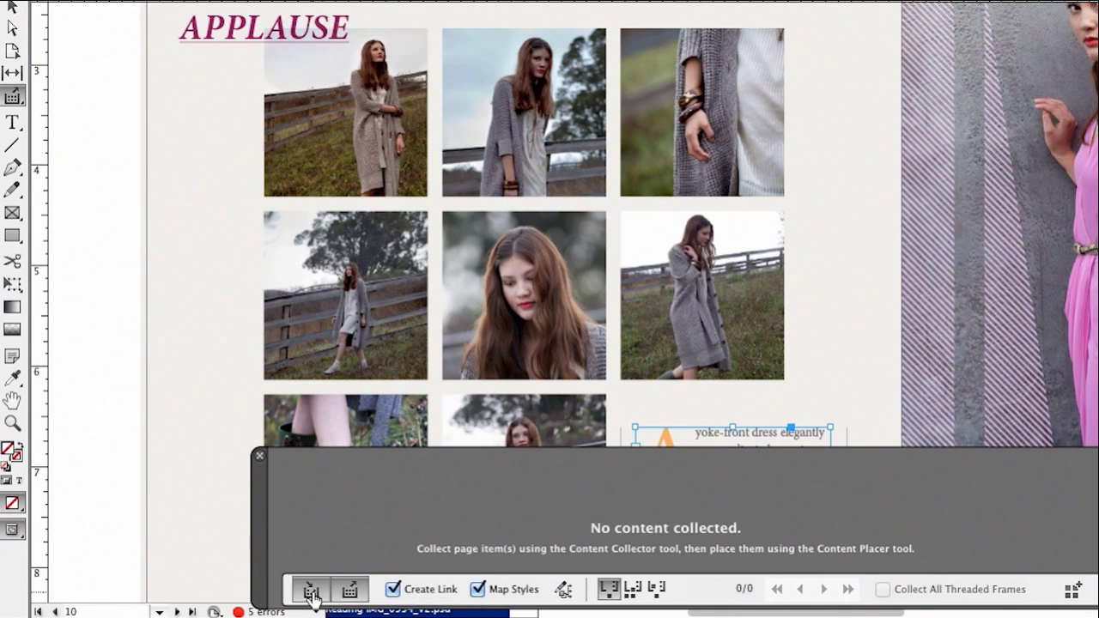
{"action": "left_click", "coordinate": [350, 590]}
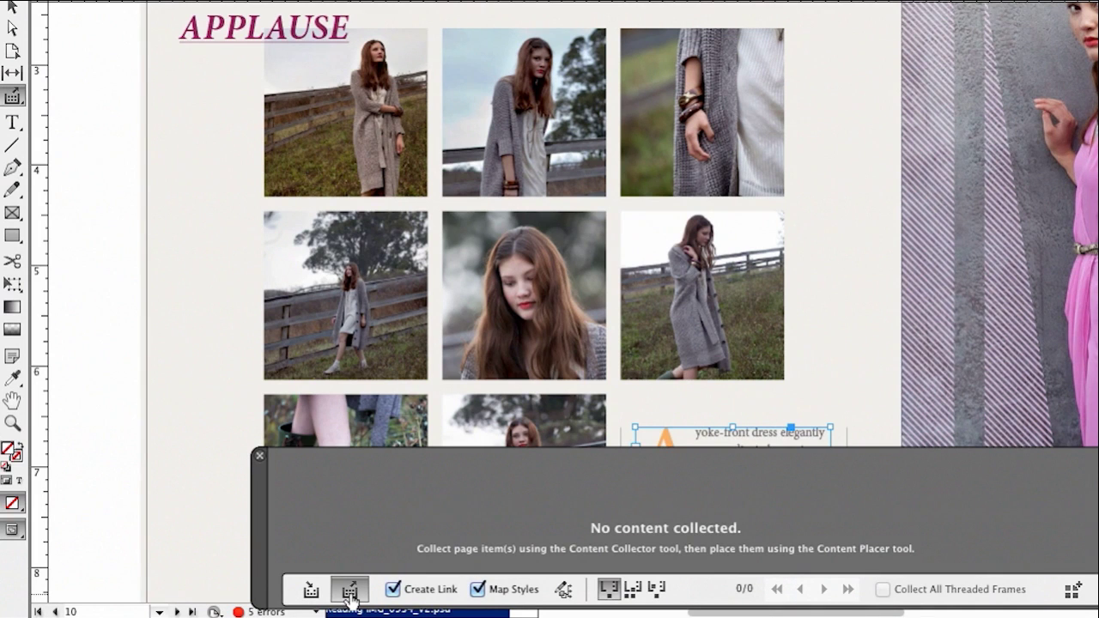
{"action": "left_click", "coordinate": [312, 593]}
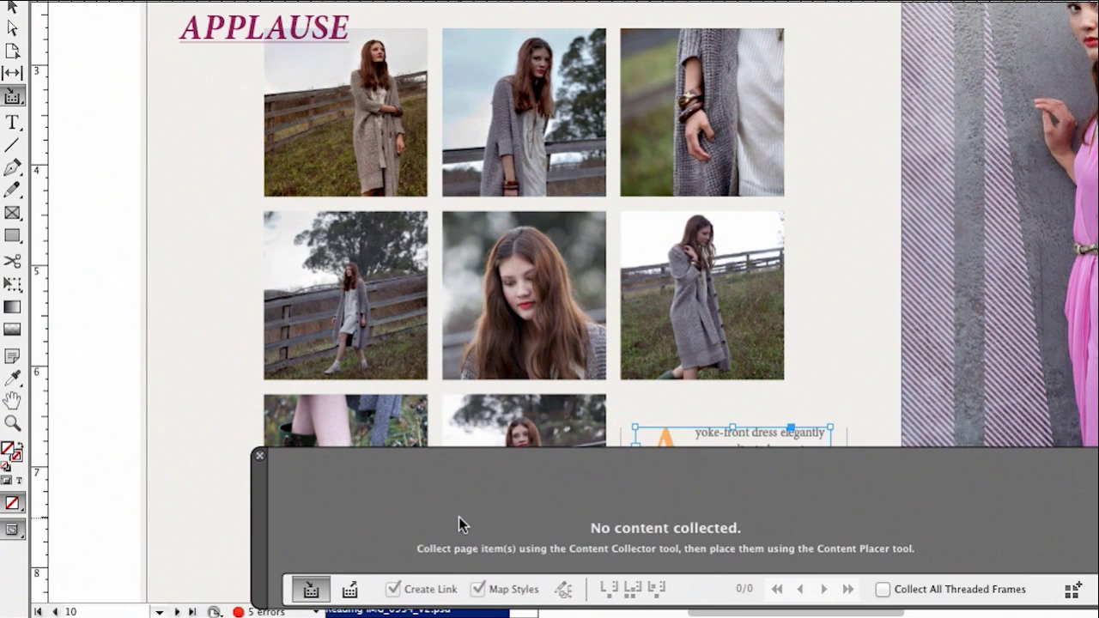
{"action": "scroll", "coordinate": [423, 365], "scroll_direction": "up", "scroll_amount": 3}
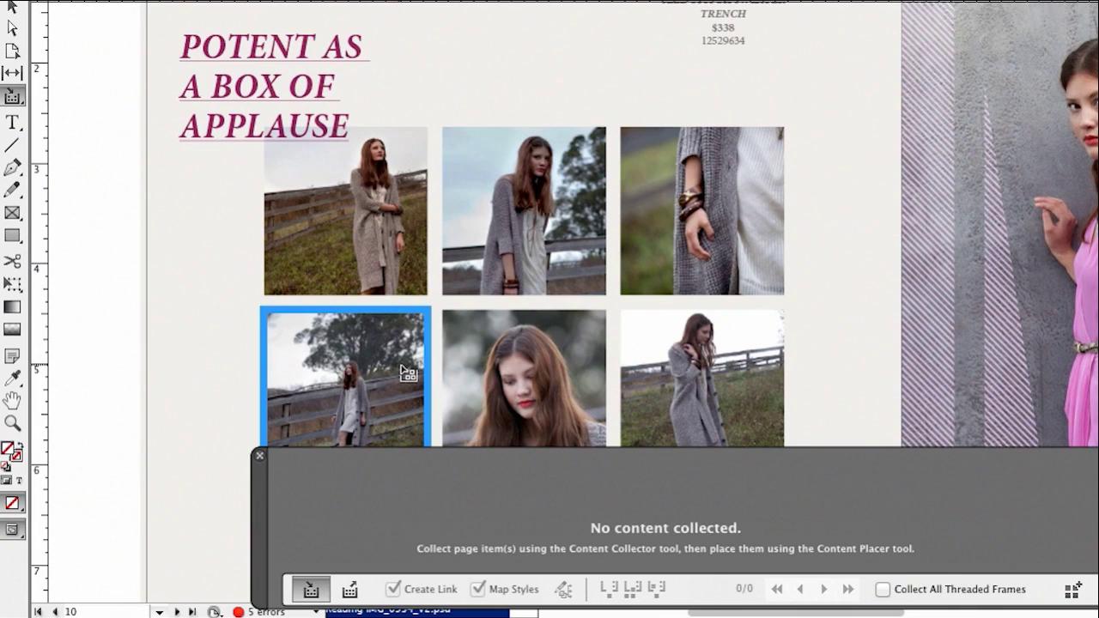
{"action": "left_click", "coordinate": [408, 374]}
{"action": "left_click", "coordinate": [550, 393]}
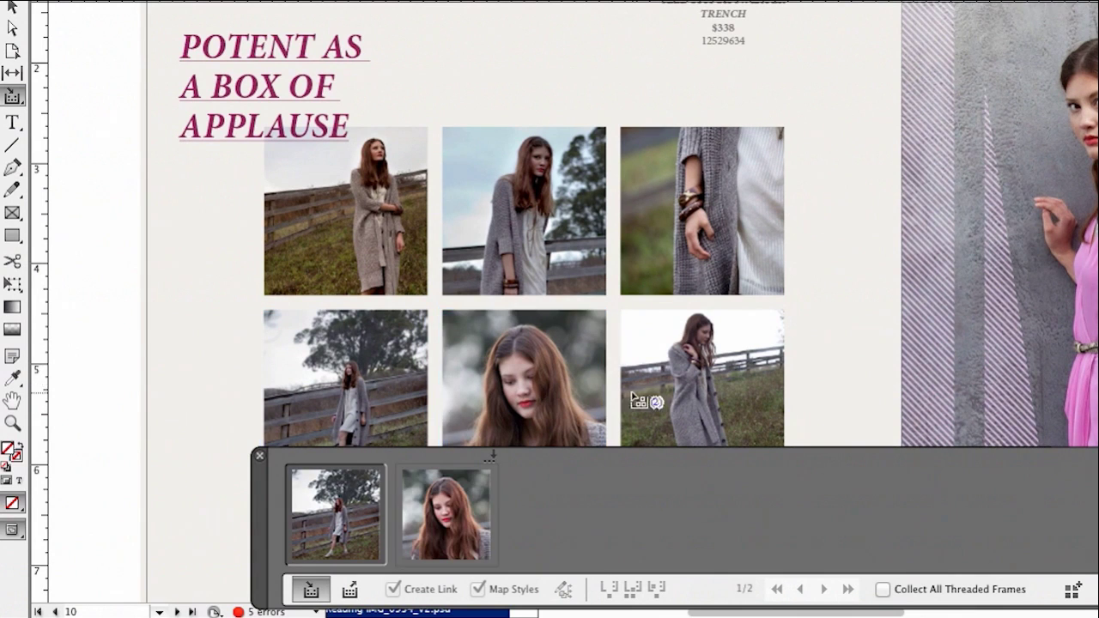
{"action": "left_click", "coordinate": [680, 388]}
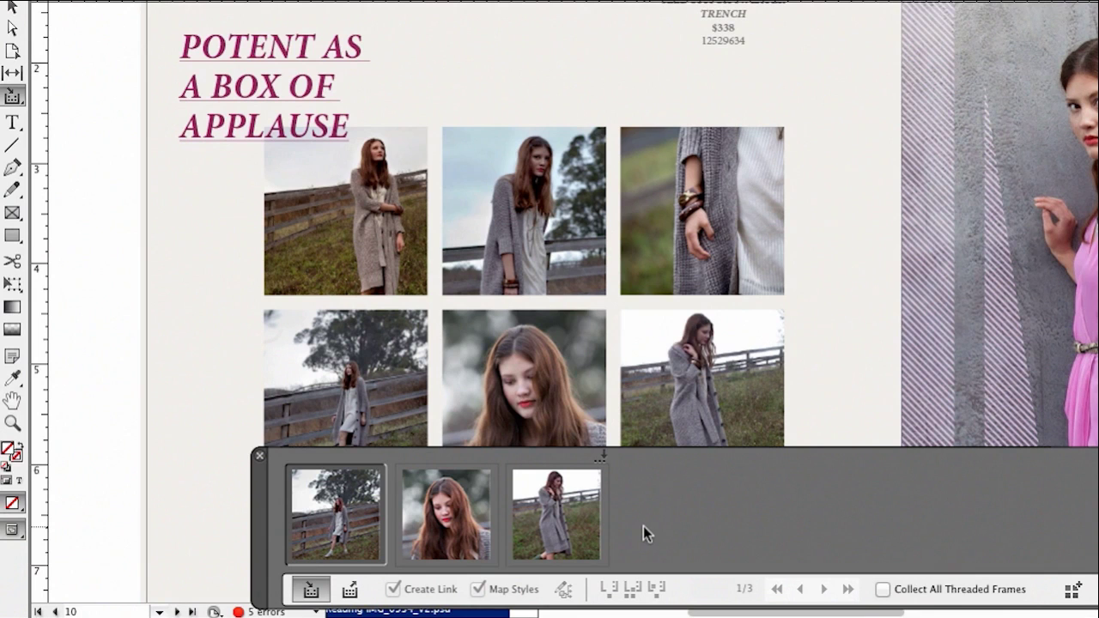
Place the collected photos in Untitled-2: the portrait large in the centre, the walking photo at right
{"action": "left_click", "coordinate": [349, 592]}
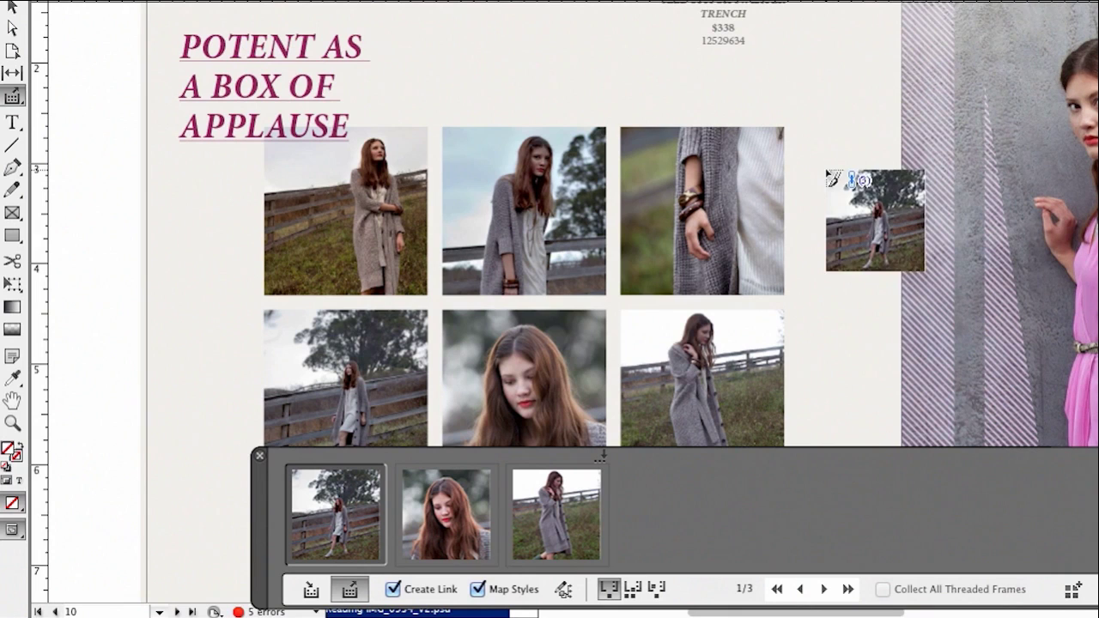
{"action": "left_click", "coordinate": [394, 589]}
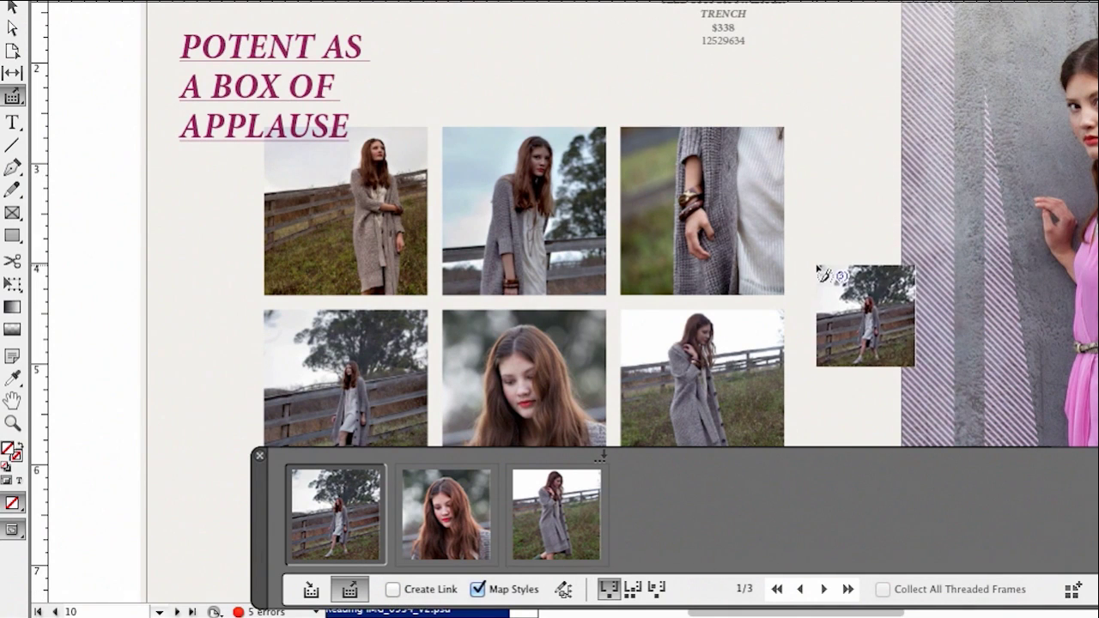
{"action": "left_click", "coordinate": [394, 589]}
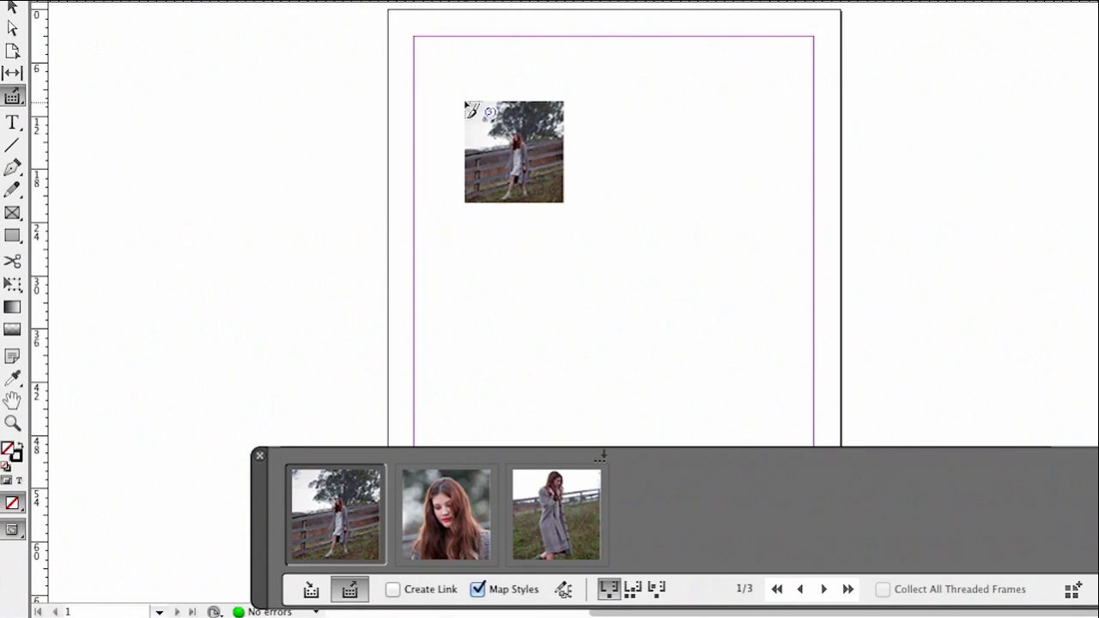
{"action": "scroll", "coordinate": [469, 108], "scroll_direction": "up", "scroll_amount": 2}
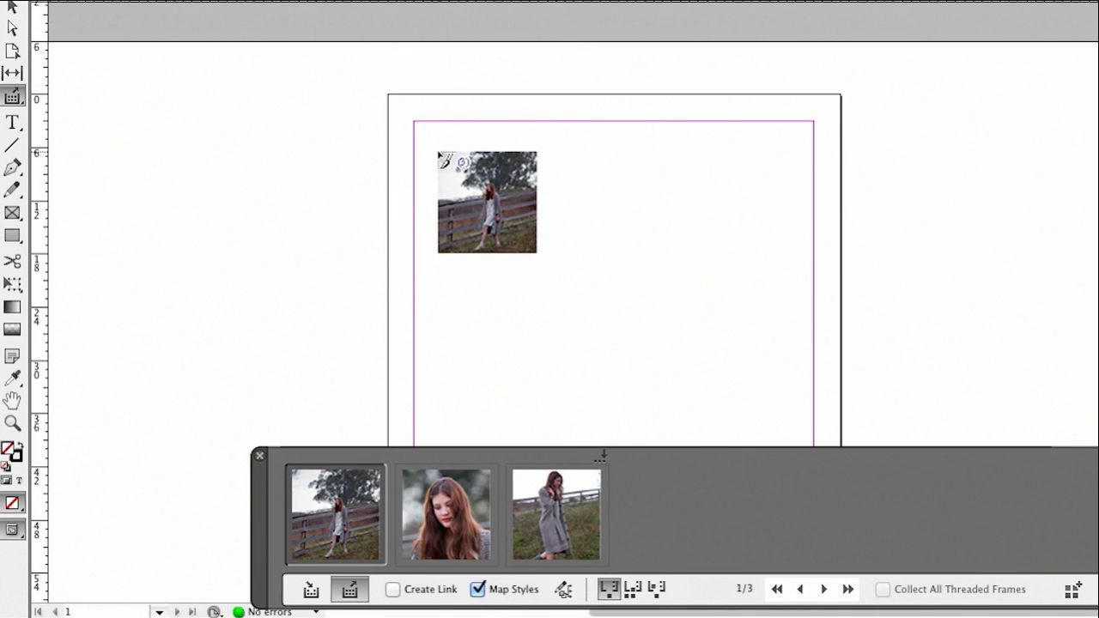
{"action": "left_click_drag", "start_coordinate": [439, 151], "coordinate": [696, 357]}
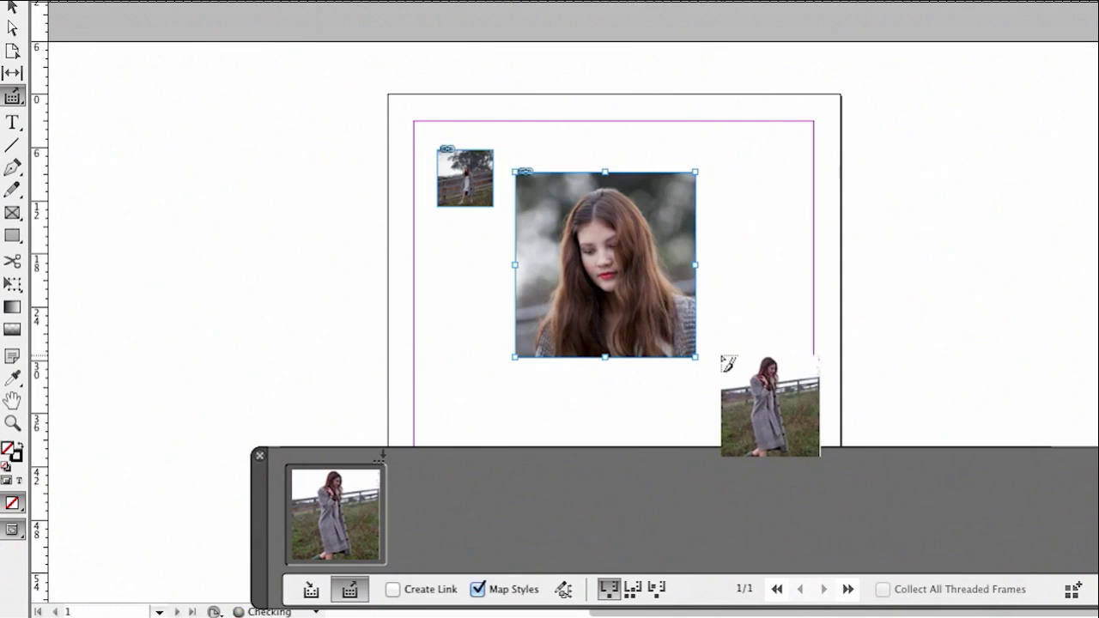
{"action": "left_click_drag", "start_coordinate": [718, 274], "coordinate": [800, 356]}
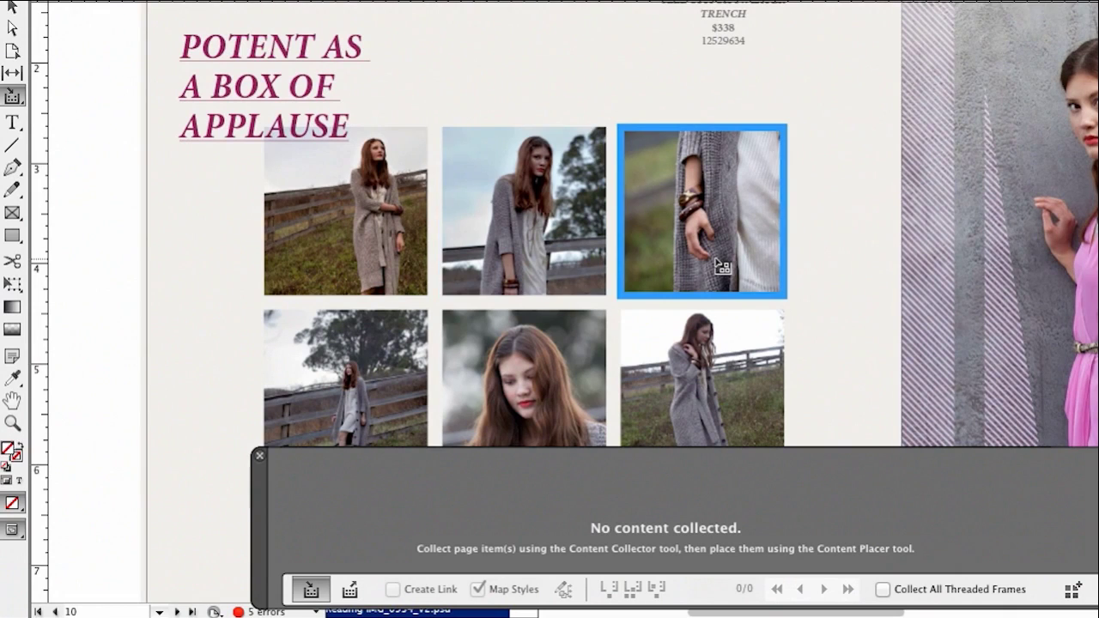
Select the six photos of the grid's top two rows on the APPLAUSE page
{"action": "scroll", "coordinate": [713, 258], "scroll_direction": "down", "scroll_amount": 5}
{"action": "scroll", "coordinate": [721, 266], "scroll_direction": "up", "scroll_amount": 2}
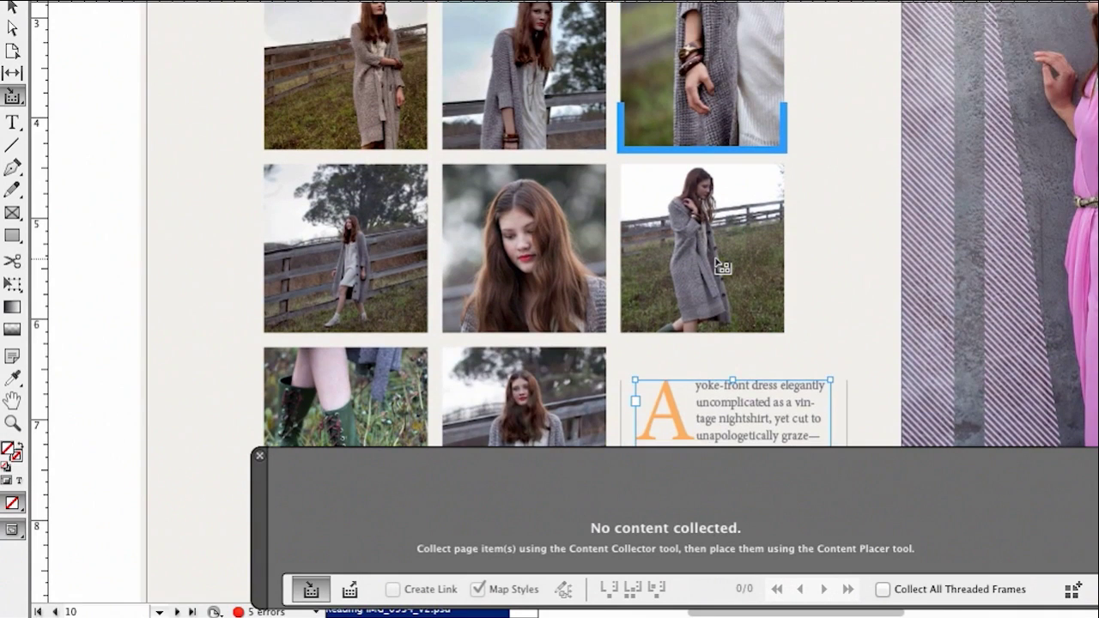
{"action": "scroll", "coordinate": [722, 267], "scroll_direction": "up", "scroll_amount": 1}
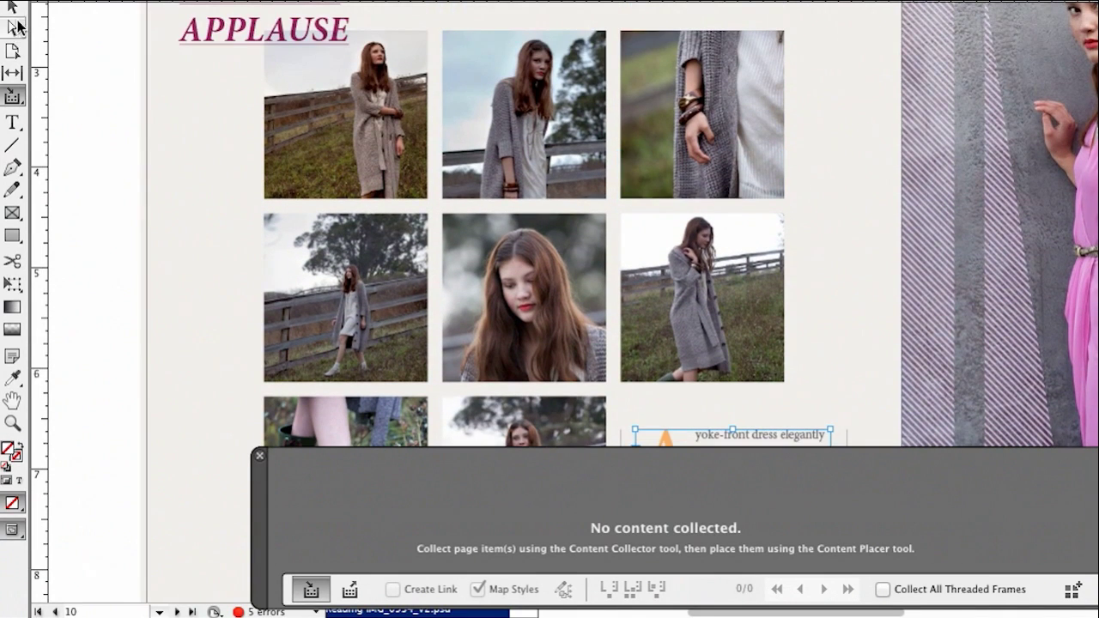
{"action": "key", "text": "v"}
{"action": "left_click", "coordinate": [314, 164]}
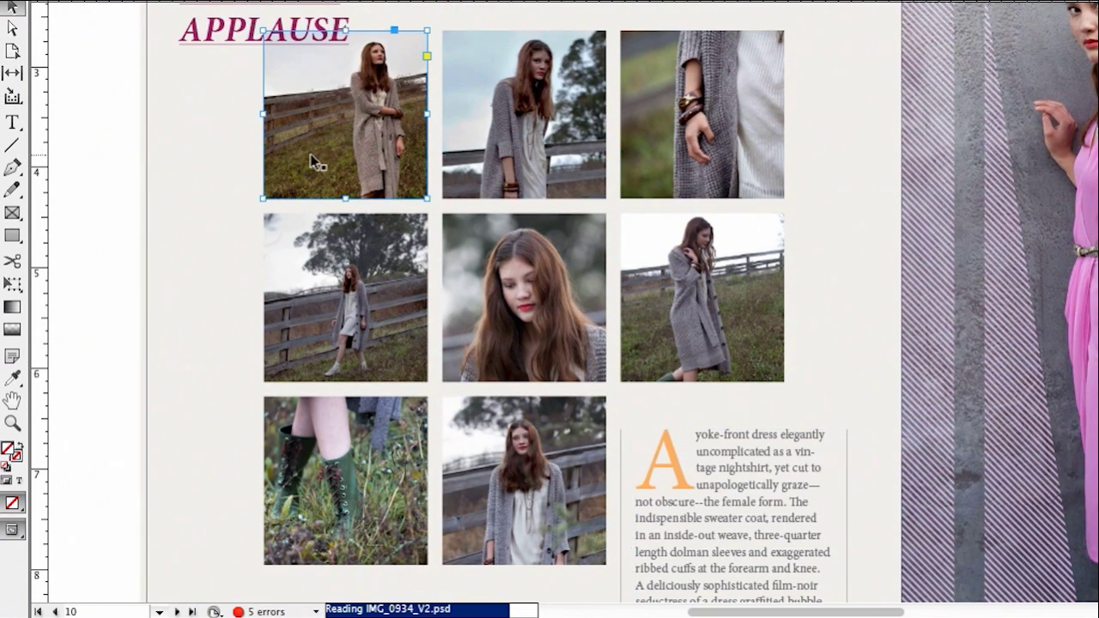
{"action": "left_click", "coordinate": [495, 193], "text": "shift"}
{"action": "left_click", "coordinate": [650, 187], "text": "shift"}
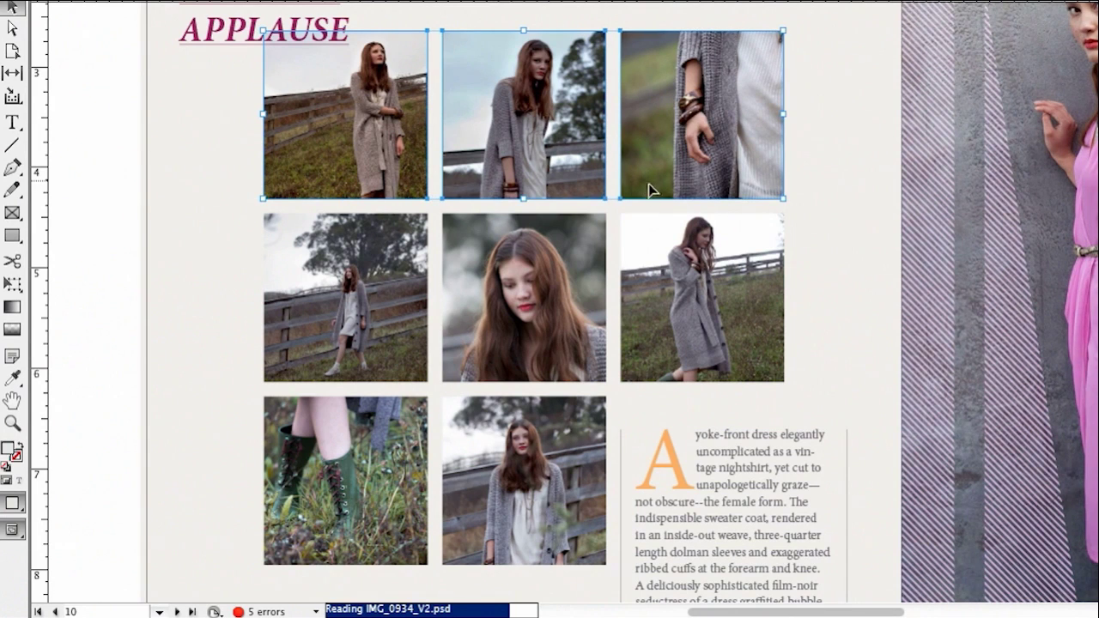
{"action": "left_click", "coordinate": [653, 267], "text": "shift"}
{"action": "left_click", "coordinate": [376, 250], "text": "shift"}
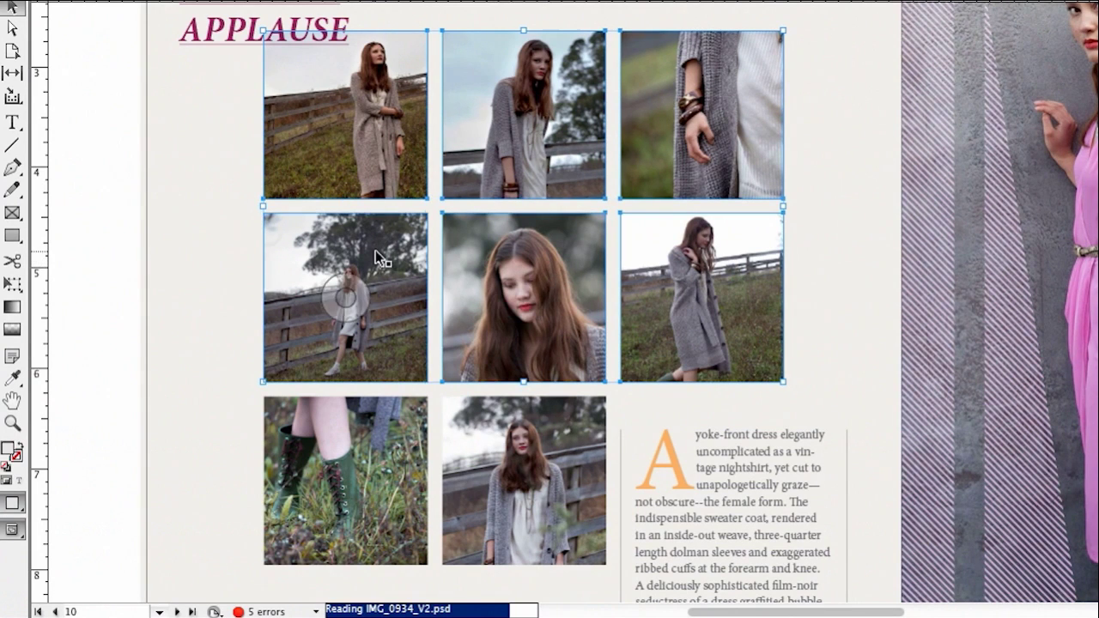
{"action": "left_click", "coordinate": [511, 273], "text": "shift"}
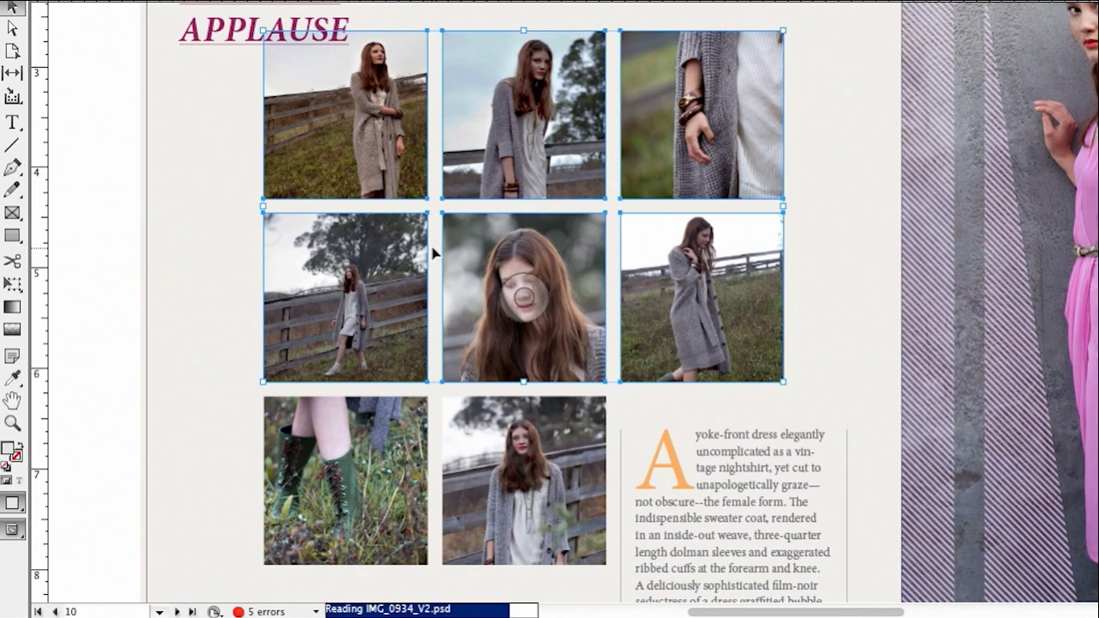
Load only the selected six photos into the Content Conveyor as one set
{"action": "left_click", "coordinate": [14, 97]}
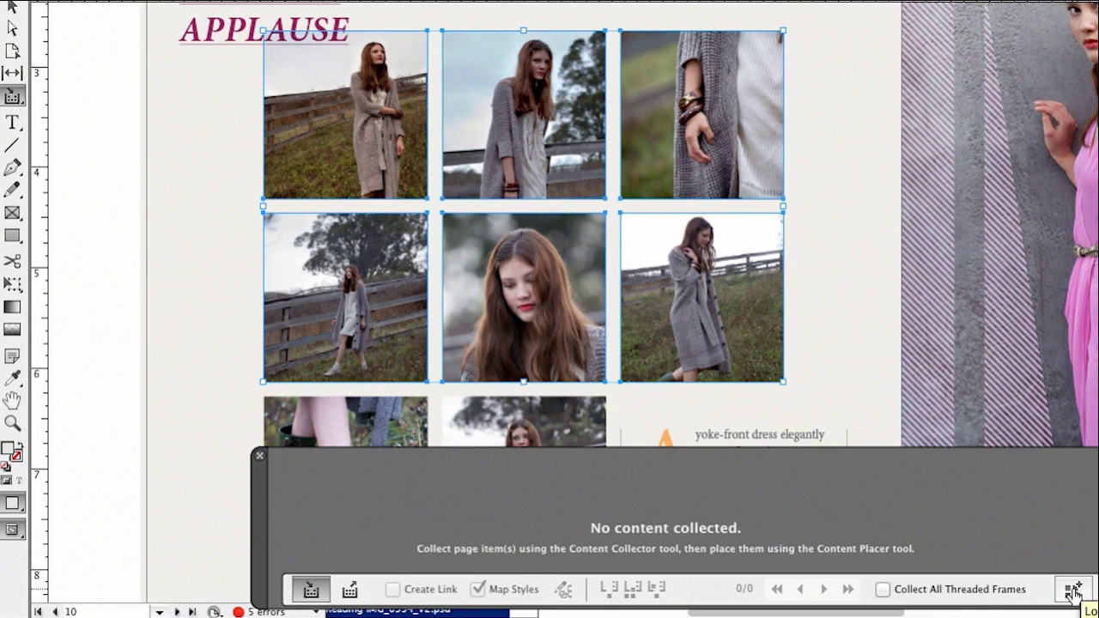
{"action": "left_click", "coordinate": [1073, 591]}
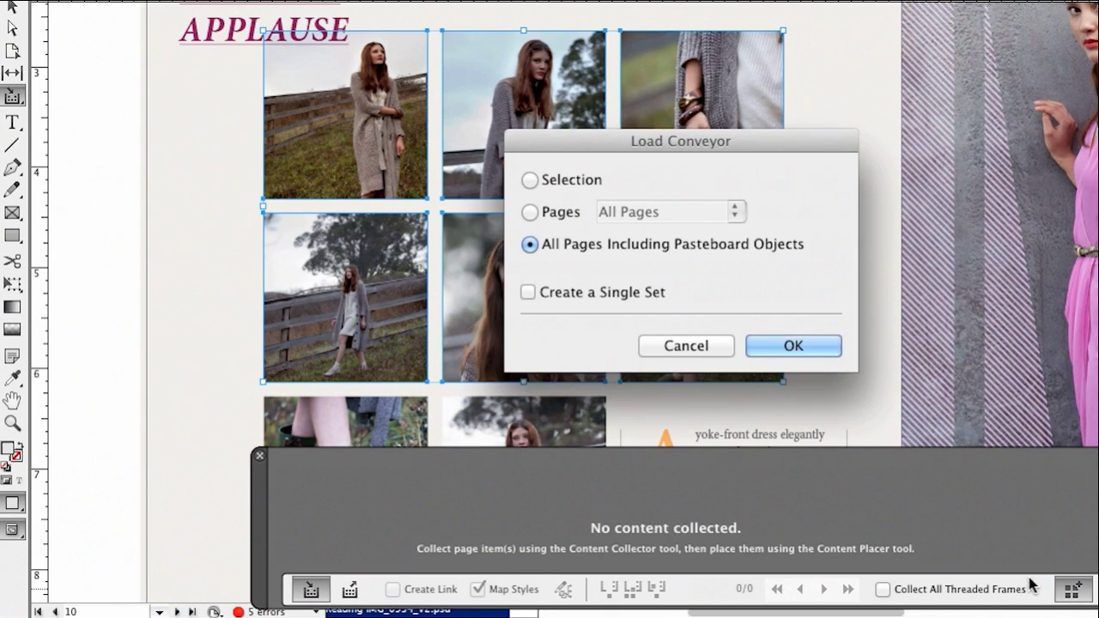
{"action": "left_click", "coordinate": [530, 180]}
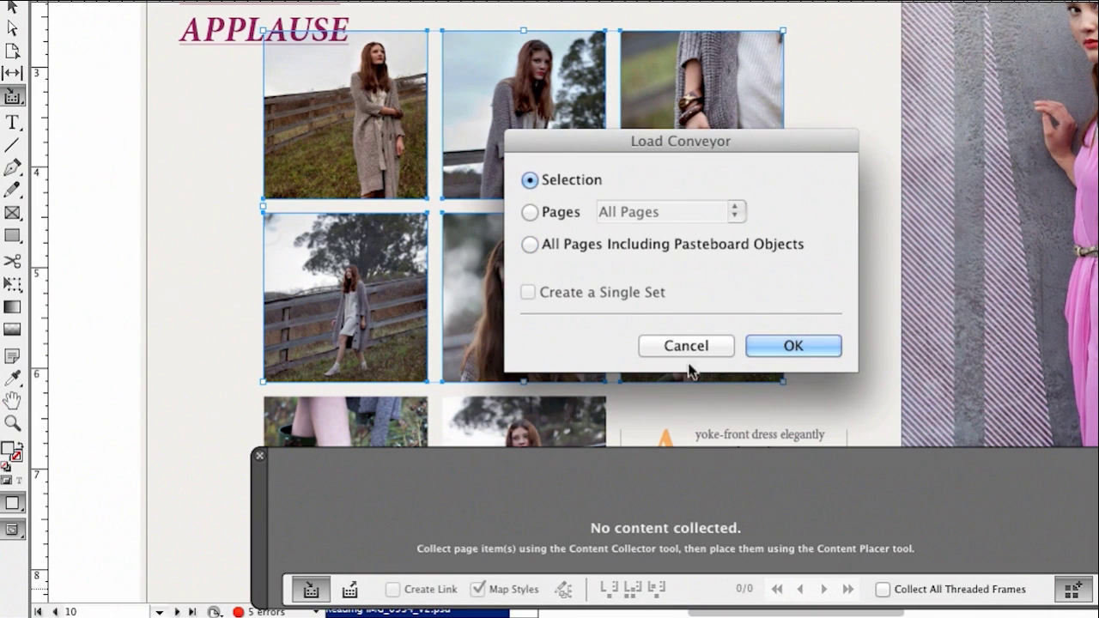
{"action": "left_click", "coordinate": [794, 344]}
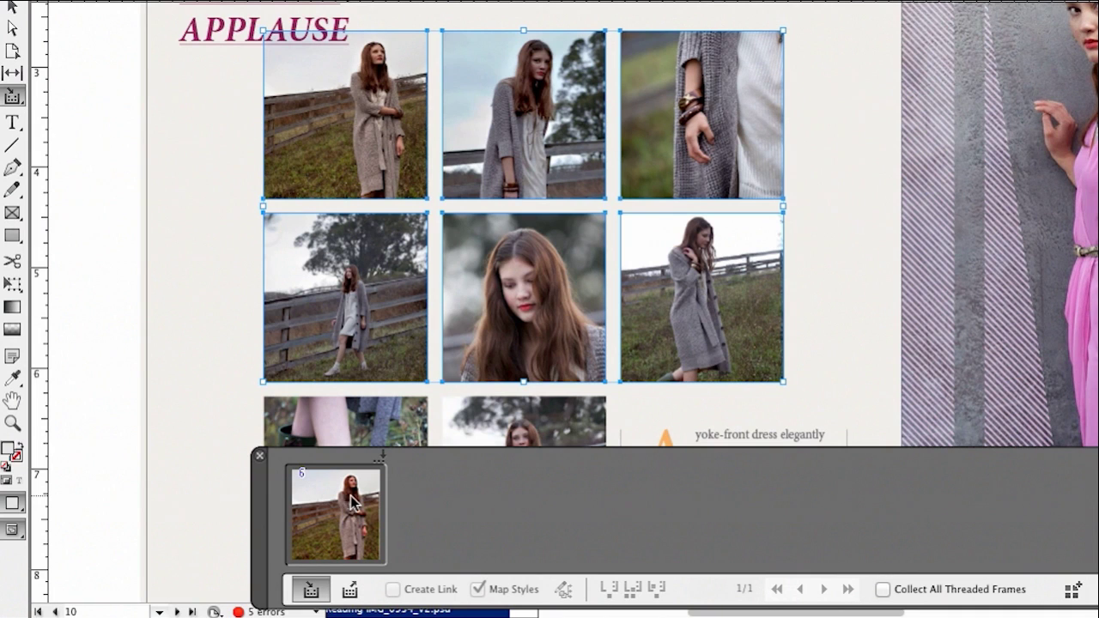
Place the six-photo set on page 1 of Untitled-2 as a 3x2 grid of frames
{"action": "left_click", "coordinate": [351, 590]}
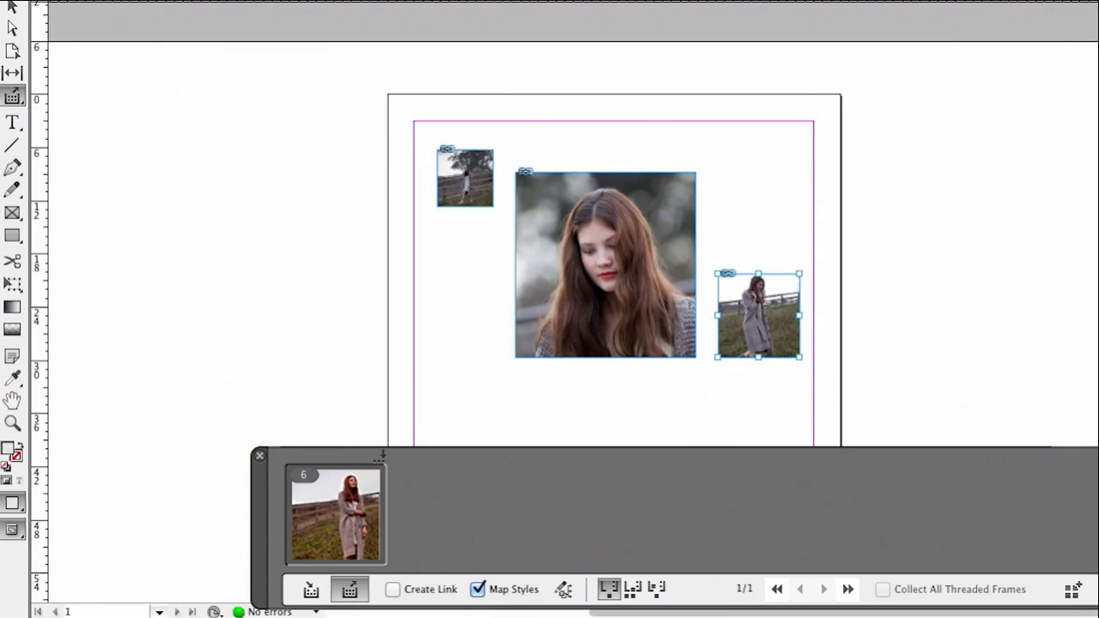
{"action": "scroll", "coordinate": [514, 253], "scroll_direction": "down", "scroll_amount": 4}
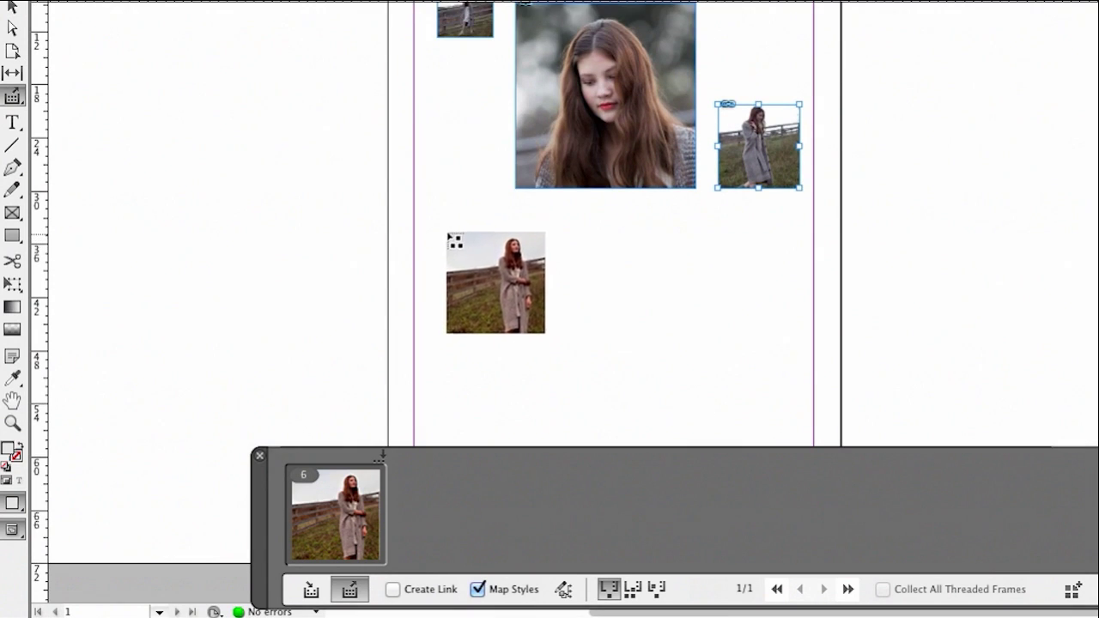
{"action": "left_click_drag", "start_coordinate": [444, 230], "coordinate": [767, 399]}
{"action": "key", "text": "Right"}
{"action": "key", "text": "Right"}
{"action": "key", "text": "Up"}
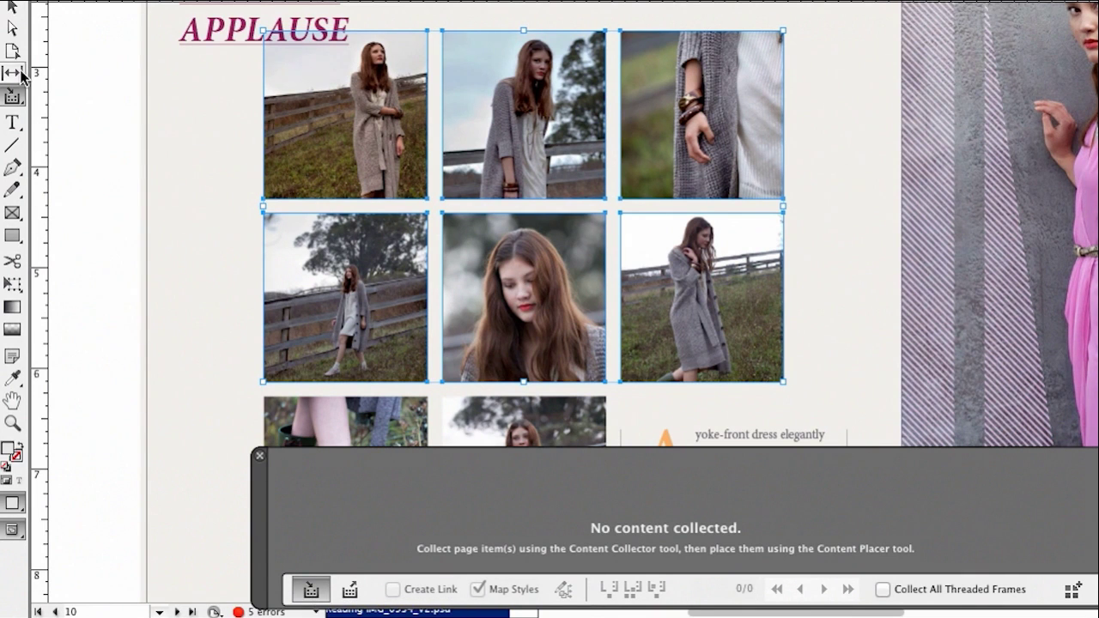
Marquee the whole APPLAUSE page with the Content Collector to collect its eleven items as a set
{"action": "left_click", "coordinate": [12, 9]}
{"action": "left_click", "coordinate": [91, 94]}
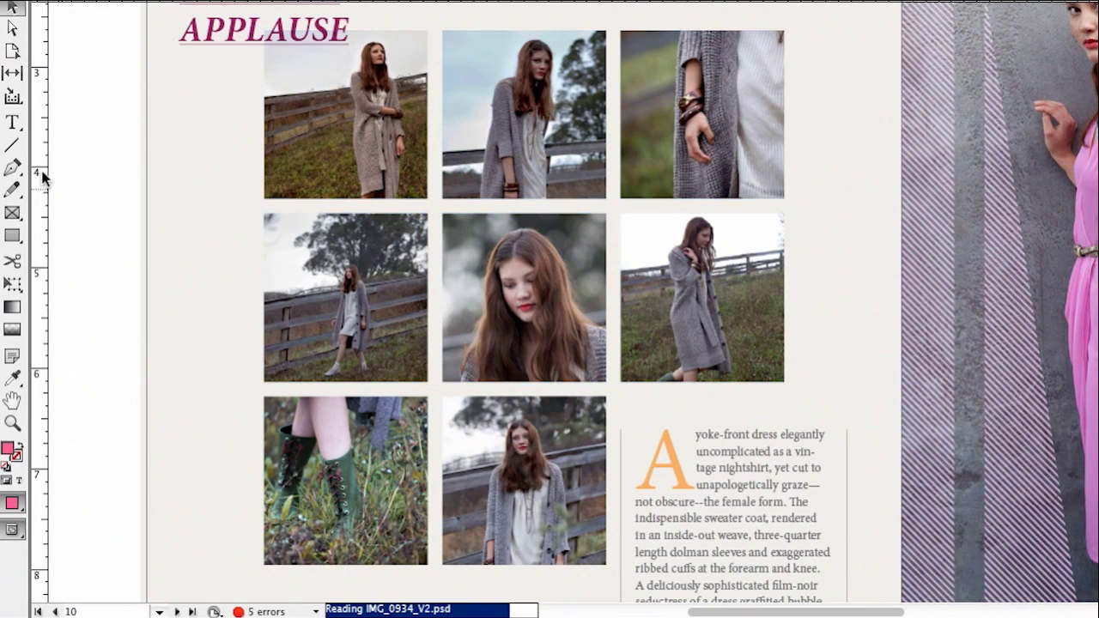
{"action": "left_click", "coordinate": [12, 96]}
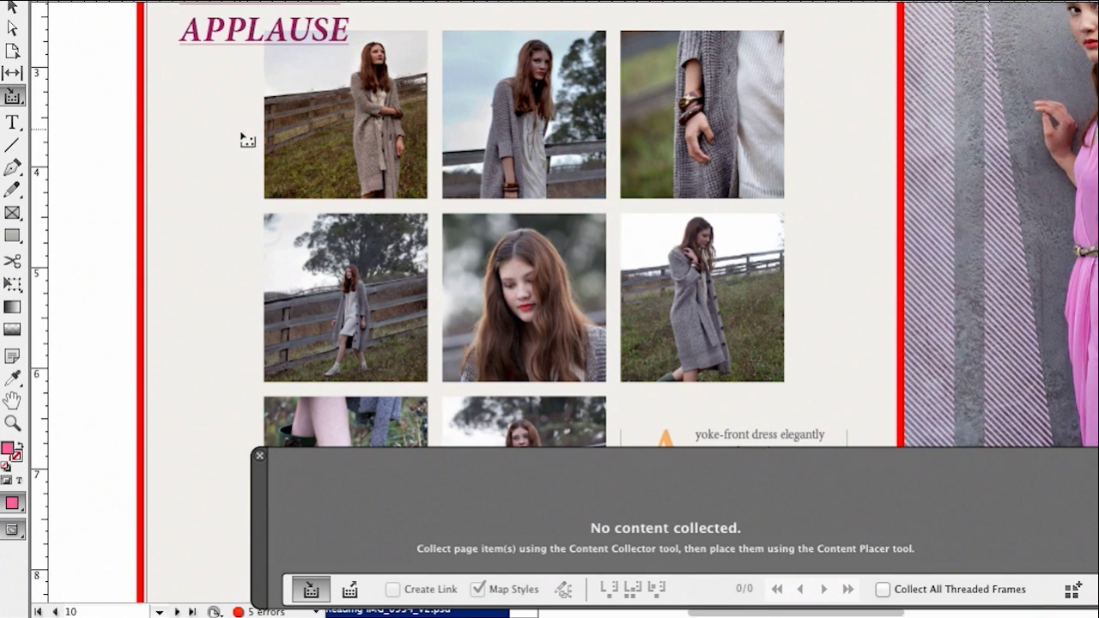
{"action": "left_click_drag", "start_coordinate": [239, 126], "coordinate": [704, 437]}
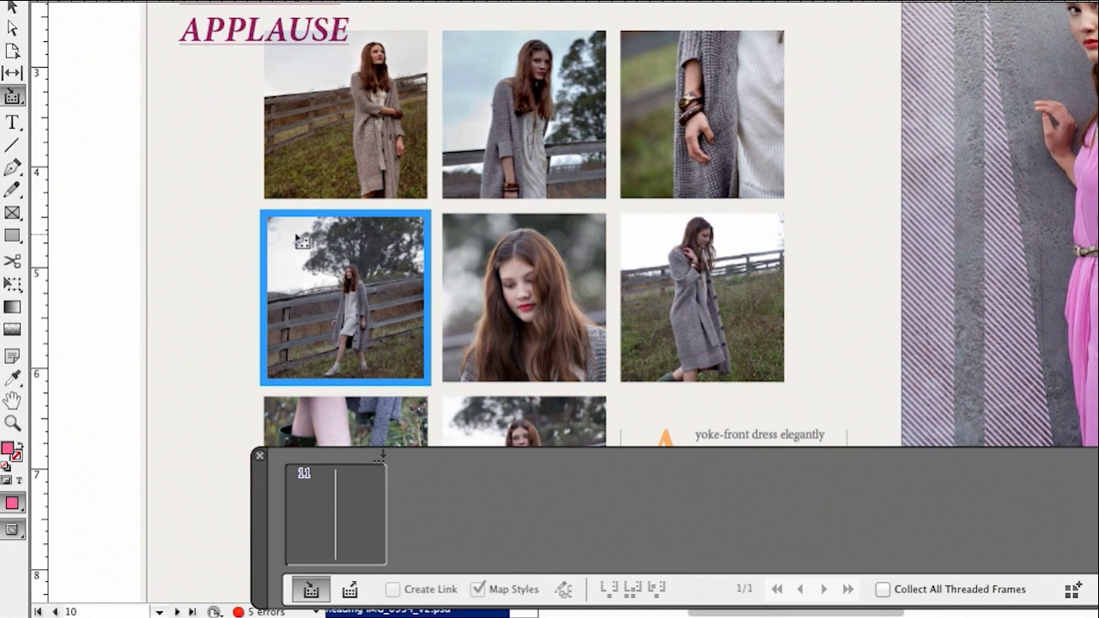
{"action": "left_click_drag", "start_coordinate": [103, 108], "coordinate": [653, 431]}
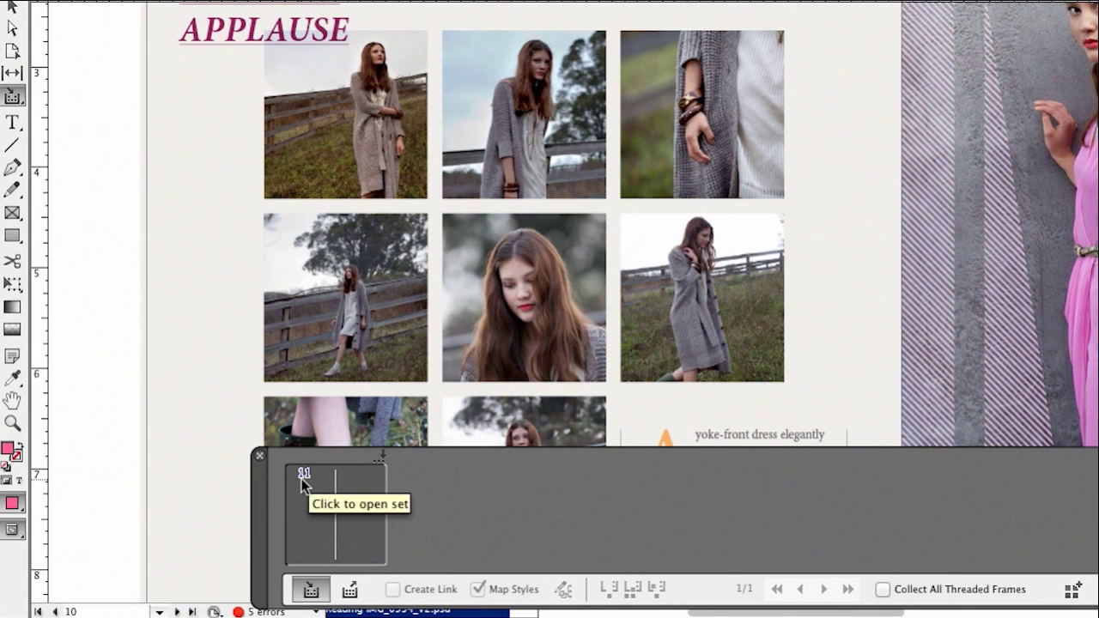
{"action": "left_click", "coordinate": [350, 589]}
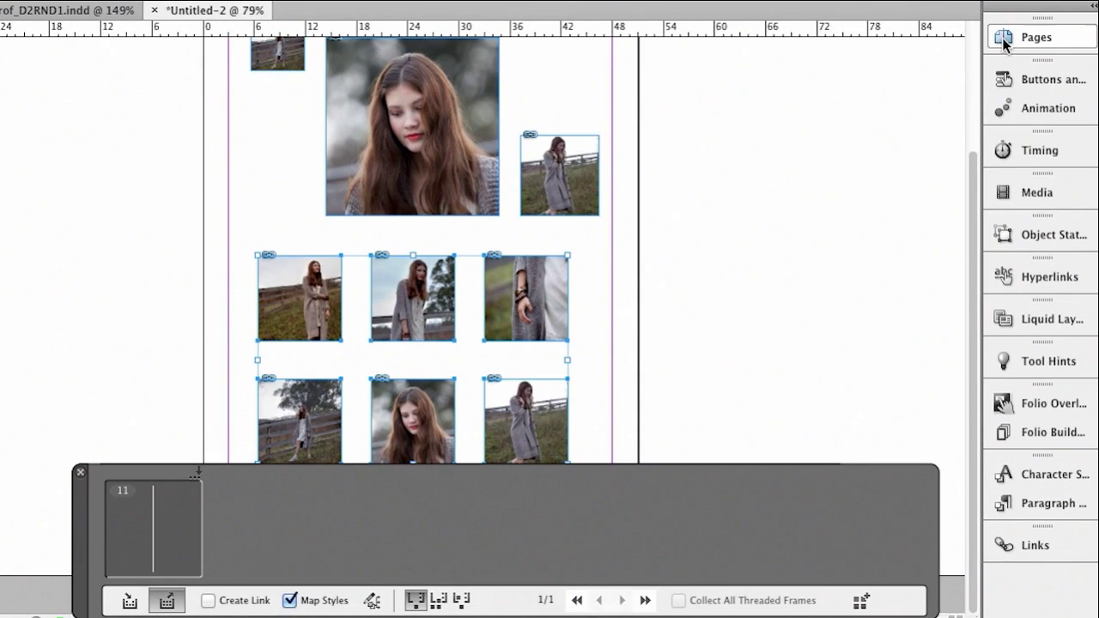
Add a new A-Master spread and place the collected set on its left page
{"action": "left_click", "coordinate": [1005, 45]}
{"action": "left_click_drag", "start_coordinate": [938, 60], "coordinate": [837, 194]}
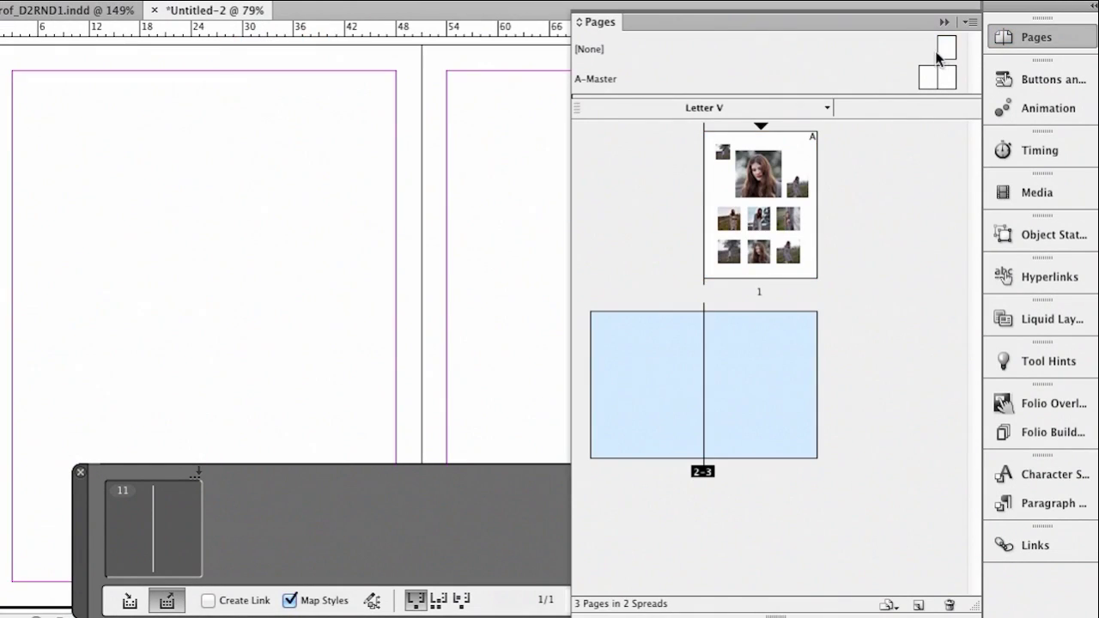
{"action": "left_click", "coordinate": [944, 21]}
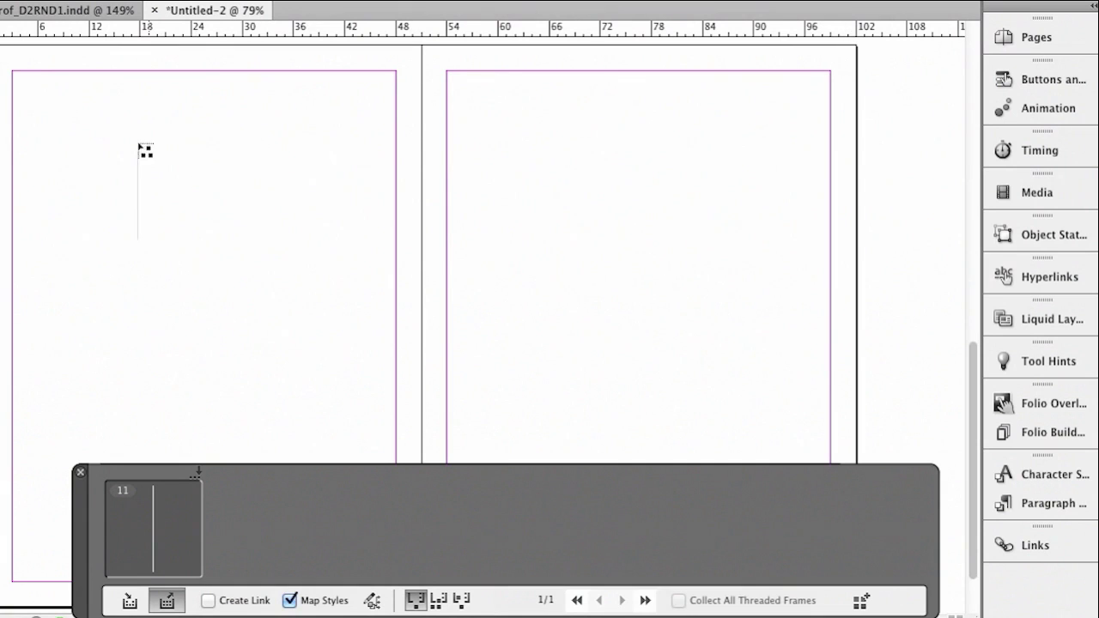
{"action": "left_click", "coordinate": [376, 243]}
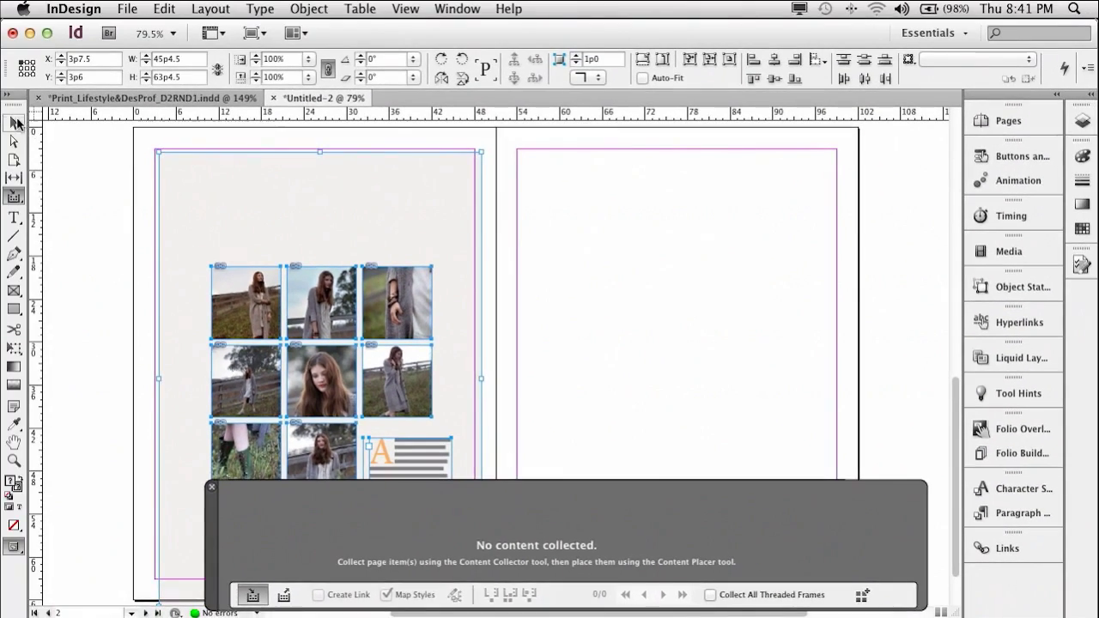
Inspect the placed photo frames and select the top lines of the drop-cap story
{"action": "key", "text": "v"}
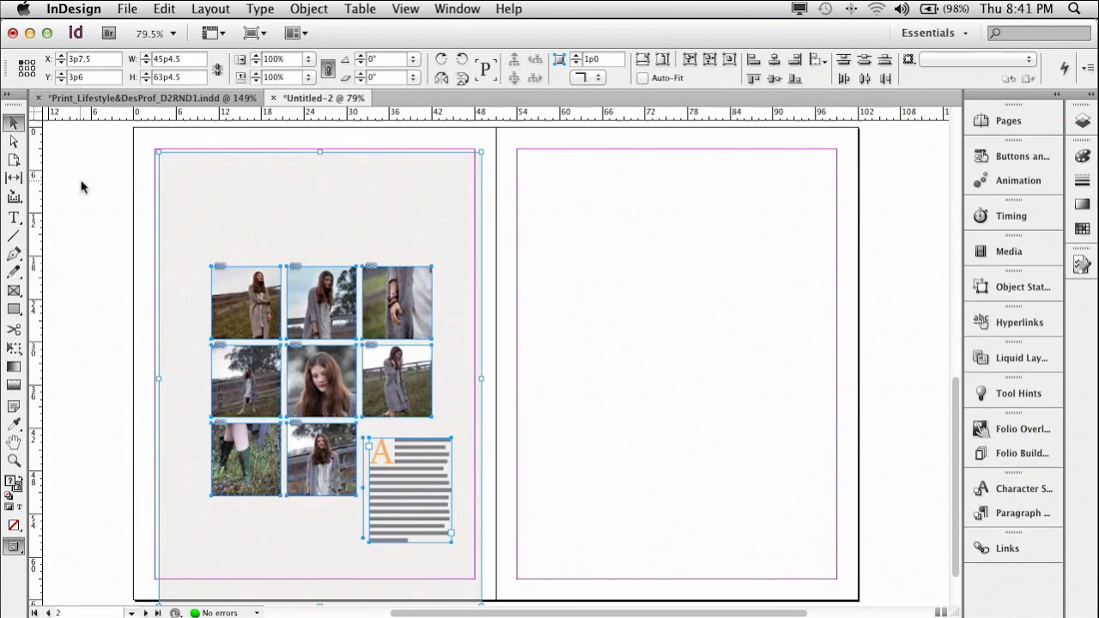
{"action": "left_click", "coordinate": [110, 196]}
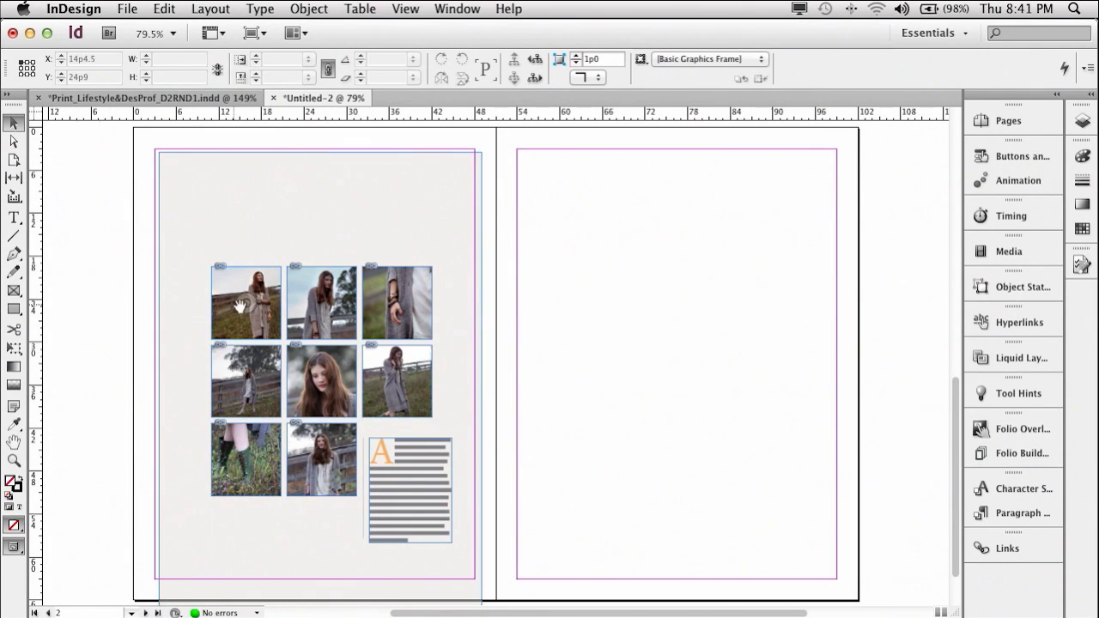
{"action": "left_click", "coordinate": [322, 299]}
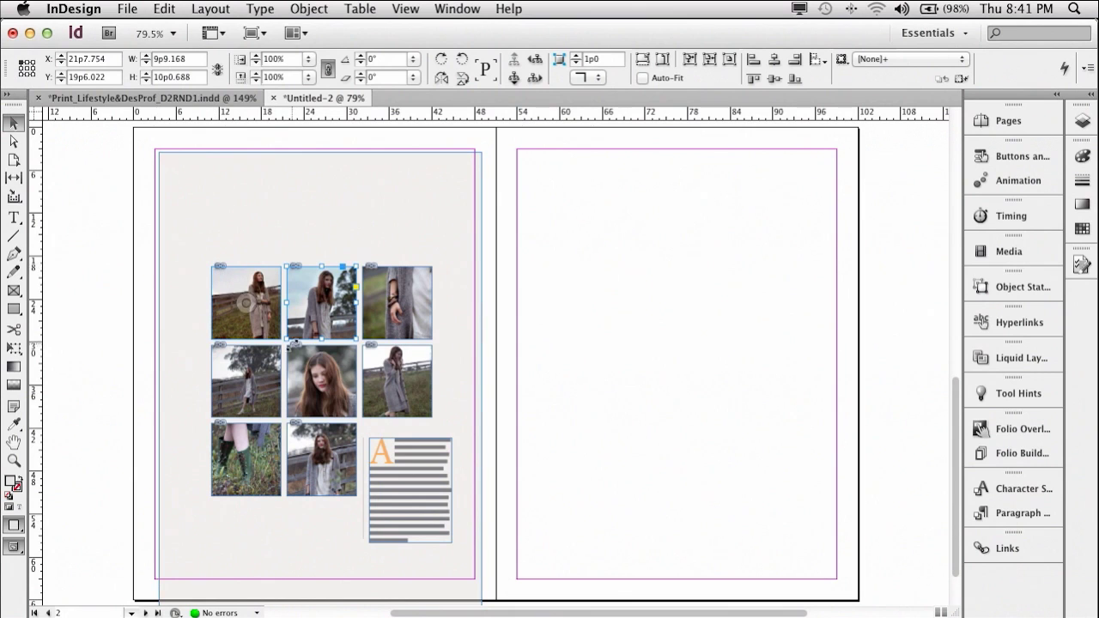
{"action": "mouse_move", "coordinate": [247, 303]}
{"action": "left_mouse_down"}
{"action": "mouse_move", "coordinate": [230, 295]}
{"action": "mouse_move", "coordinate": [237, 303]}
{"action": "left_mouse_up"}
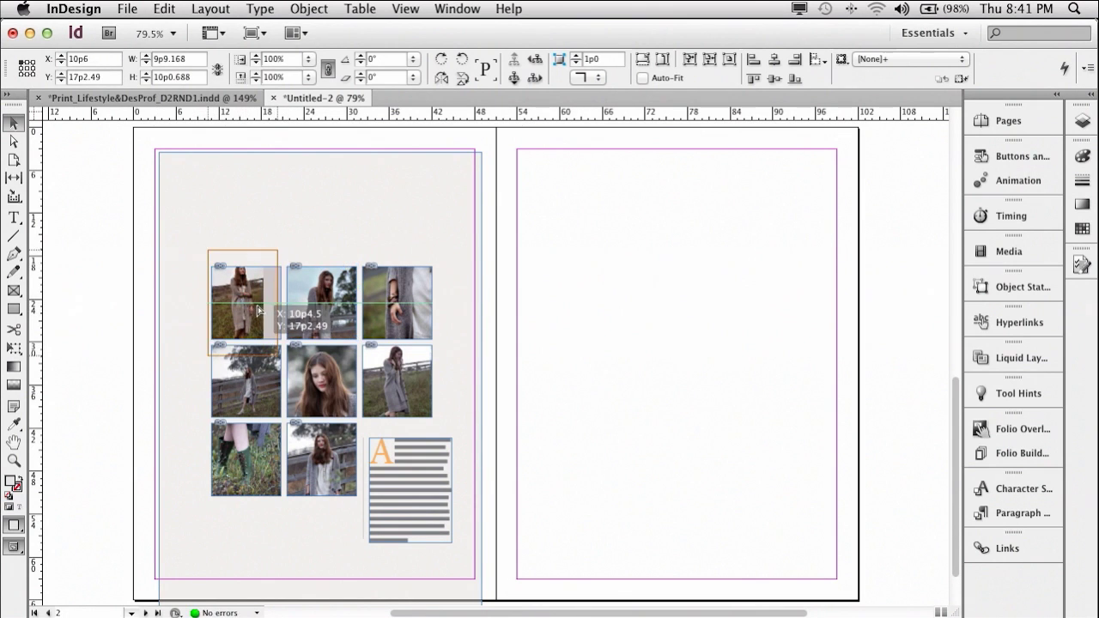
{"action": "key", "text": "super+z"}
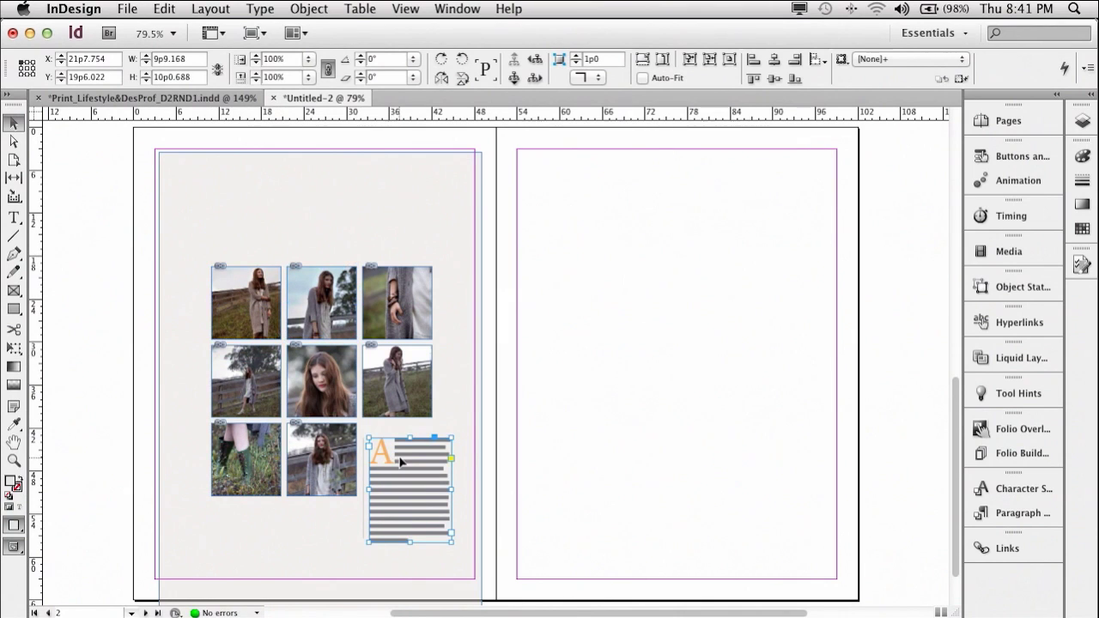
{"action": "left_click", "coordinate": [401, 463]}
{"action": "double_click", "coordinate": [427, 471]}
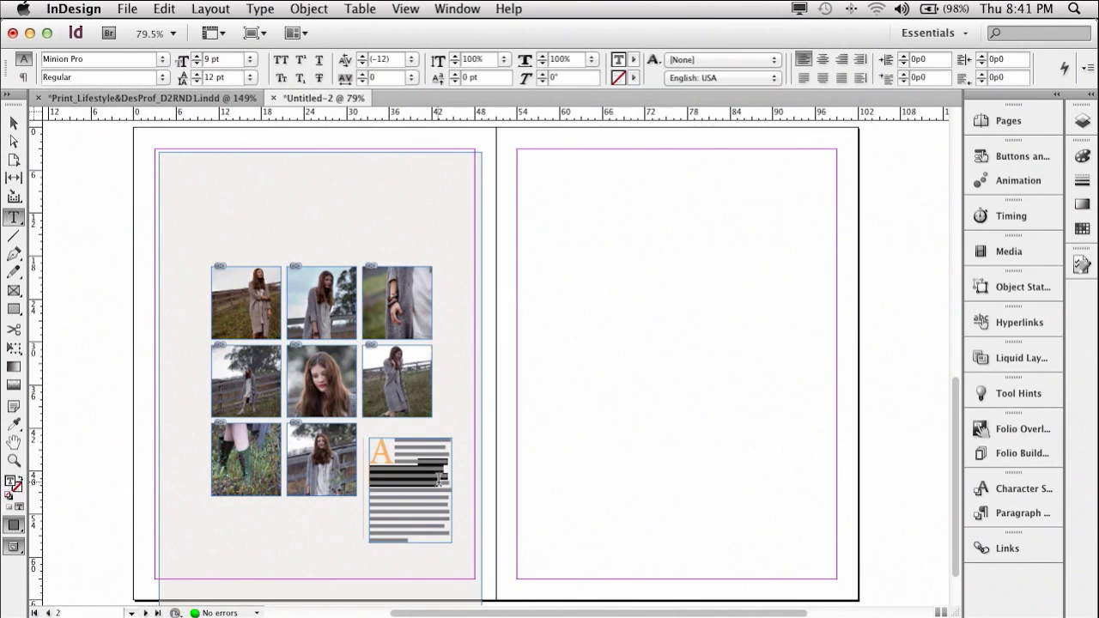
{"action": "left_click_drag", "start_coordinate": [419, 456], "coordinate": [440, 486]}
In Print_Lifestyle, collect the fence photo and close-up portrait and load them for placing
{"action": "left_click", "coordinate": [167, 99]}
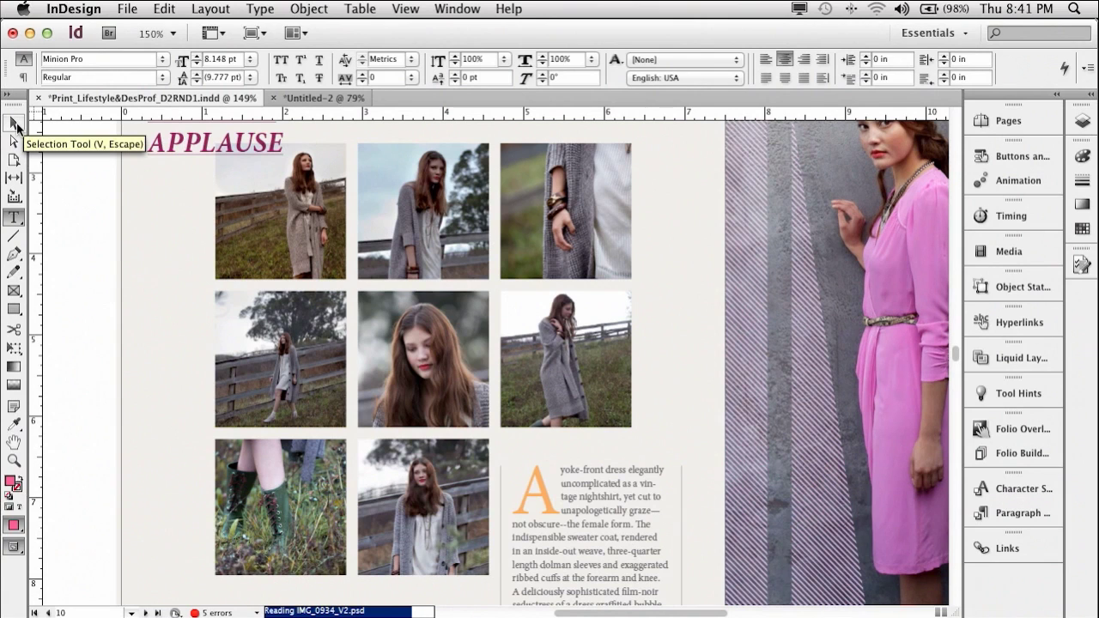
{"action": "left_click", "coordinate": [13, 198]}
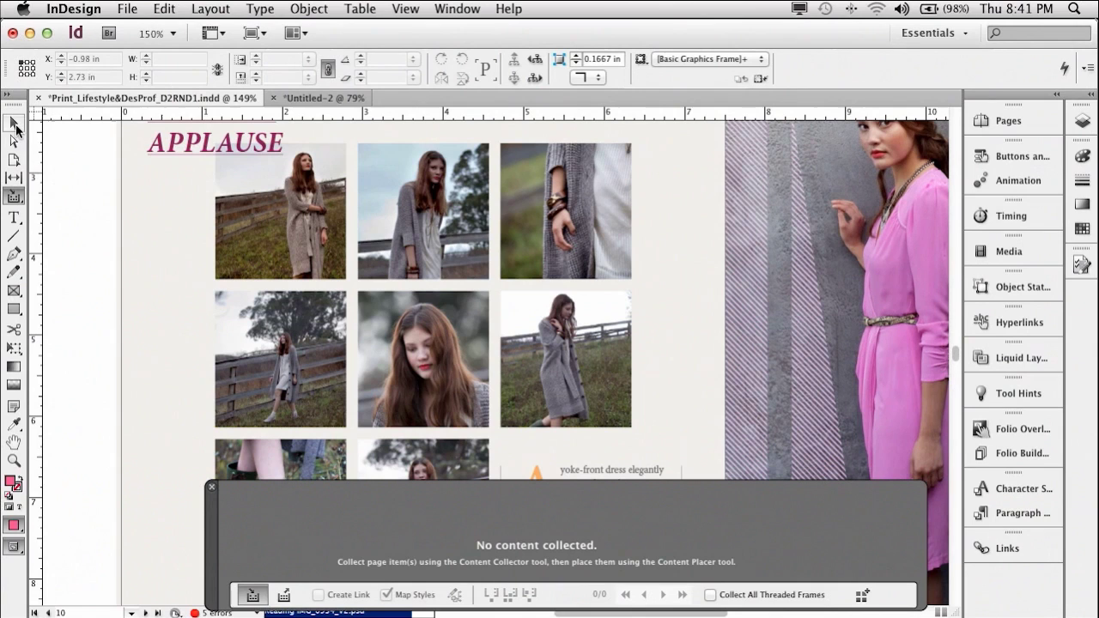
{"action": "left_click", "coordinate": [302, 319]}
{"action": "left_click", "coordinate": [404, 323]}
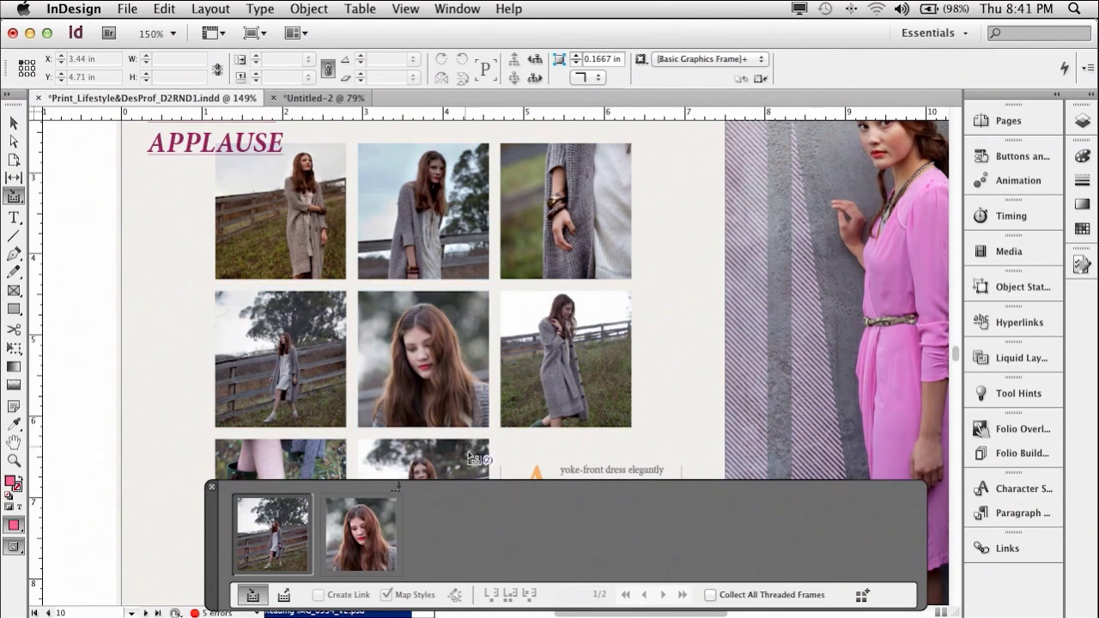
{"action": "left_click", "coordinate": [283, 597]}
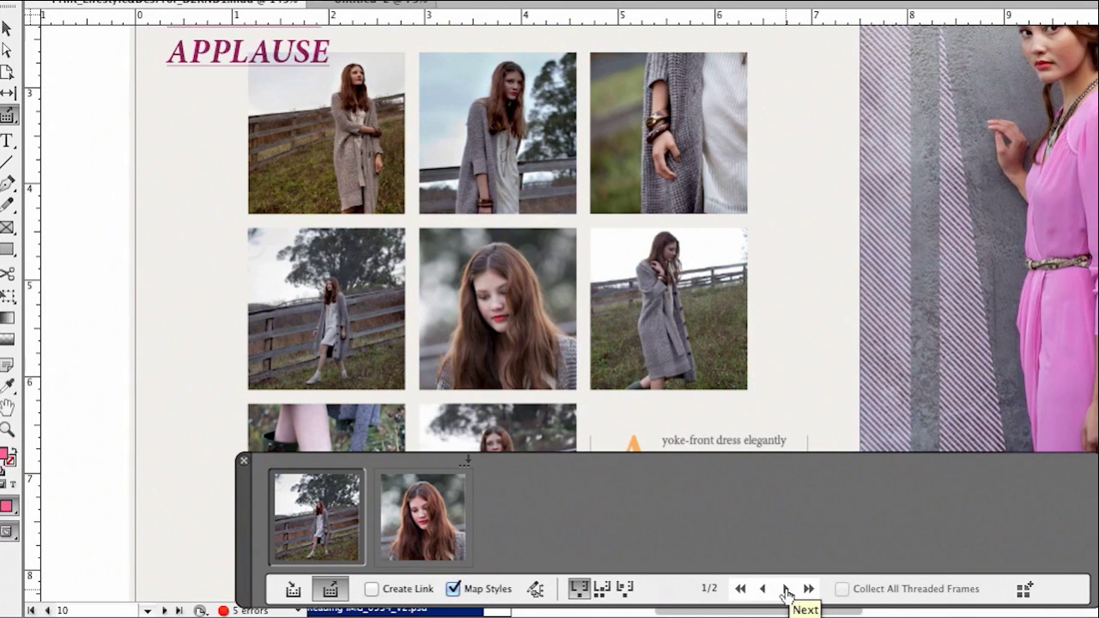
{"action": "left_click", "coordinate": [786, 591]}
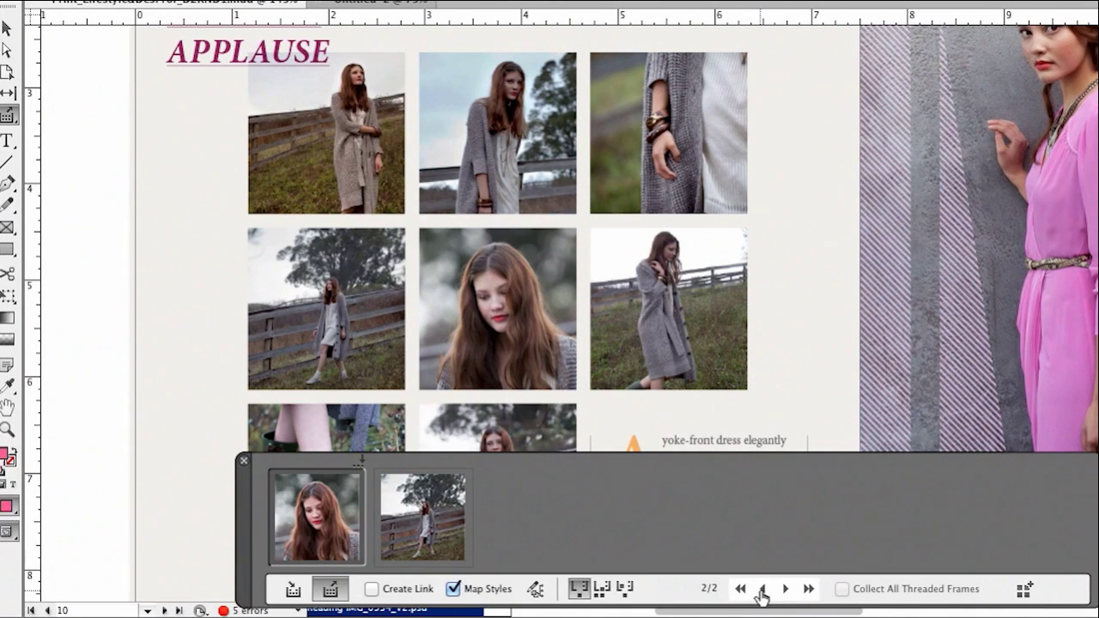
{"action": "left_click", "coordinate": [761, 591]}
{"action": "left_click", "coordinate": [786, 591]}
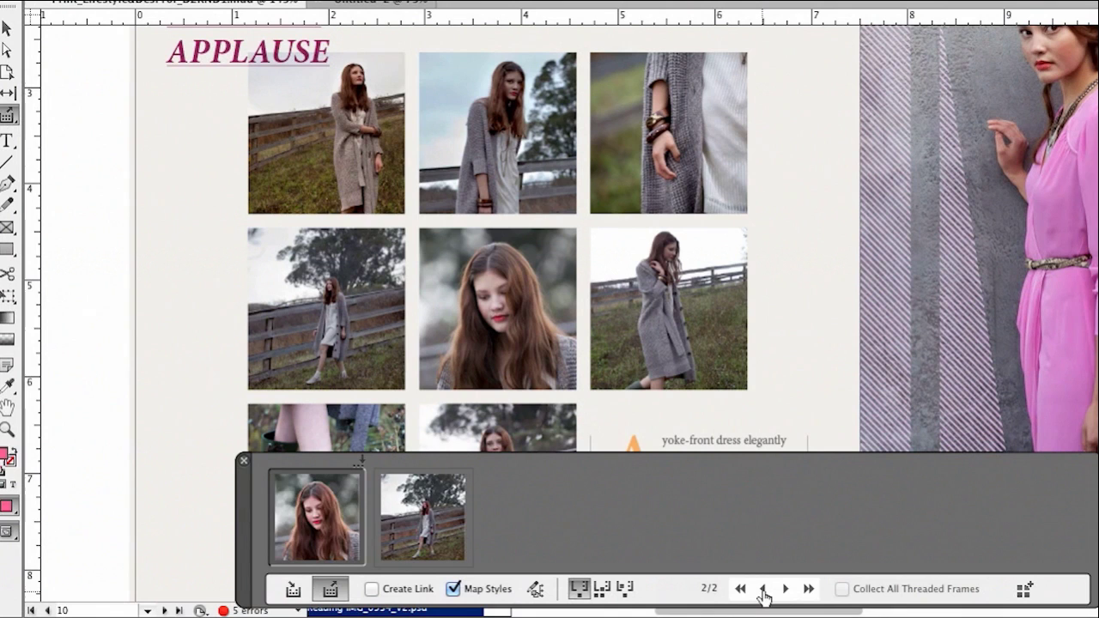
{"action": "left_click", "coordinate": [763, 593]}
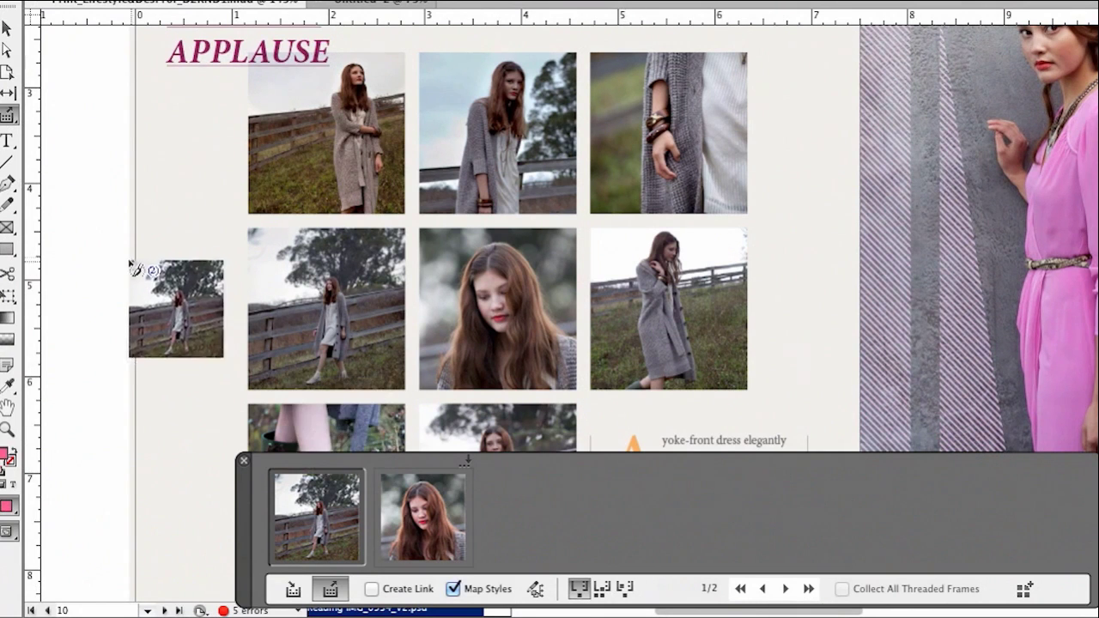
Place the fence photo and, below it, the portrait as small frames left of the grid
{"action": "left_click_drag", "start_coordinate": [57, 196], "coordinate": [121, 260]}
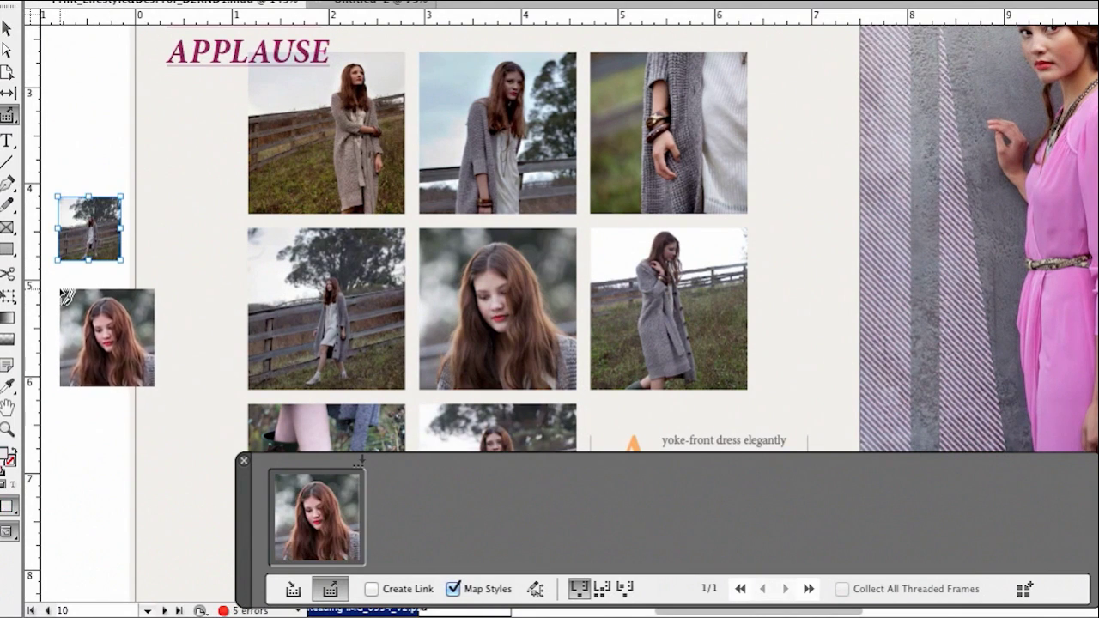
{"action": "left_click_drag", "start_coordinate": [57, 285], "coordinate": [108, 355]}
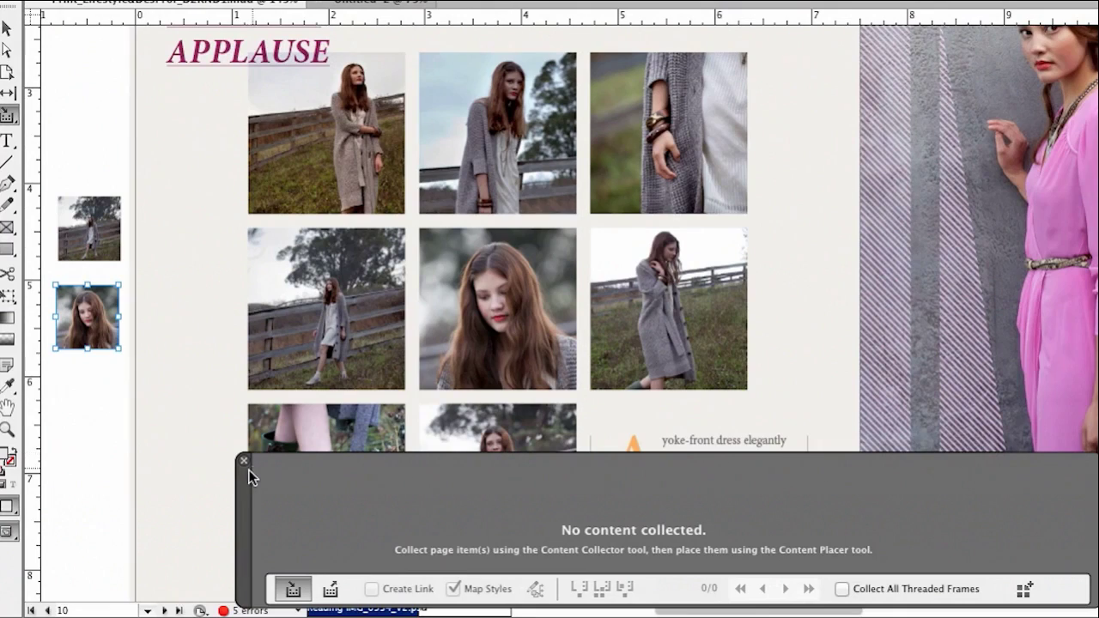
Collect the drop-cap story frame and load it for placing with Create Link turned on
{"action": "scroll", "coordinate": [392, 395], "scroll_direction": "down", "scroll_amount": 5}
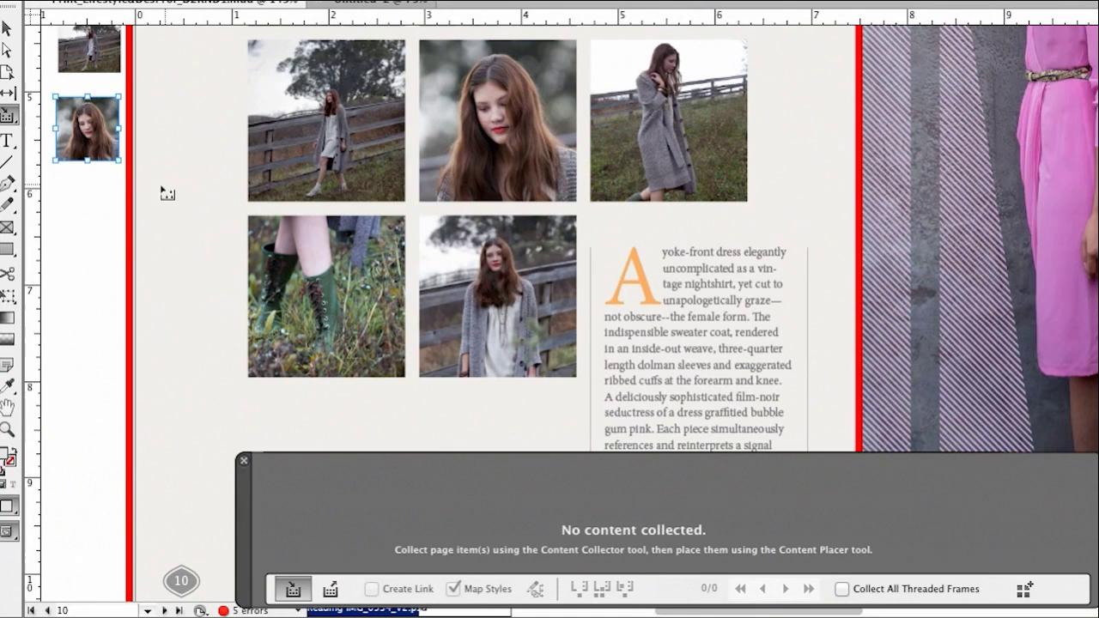
{"action": "left_click", "coordinate": [700, 316]}
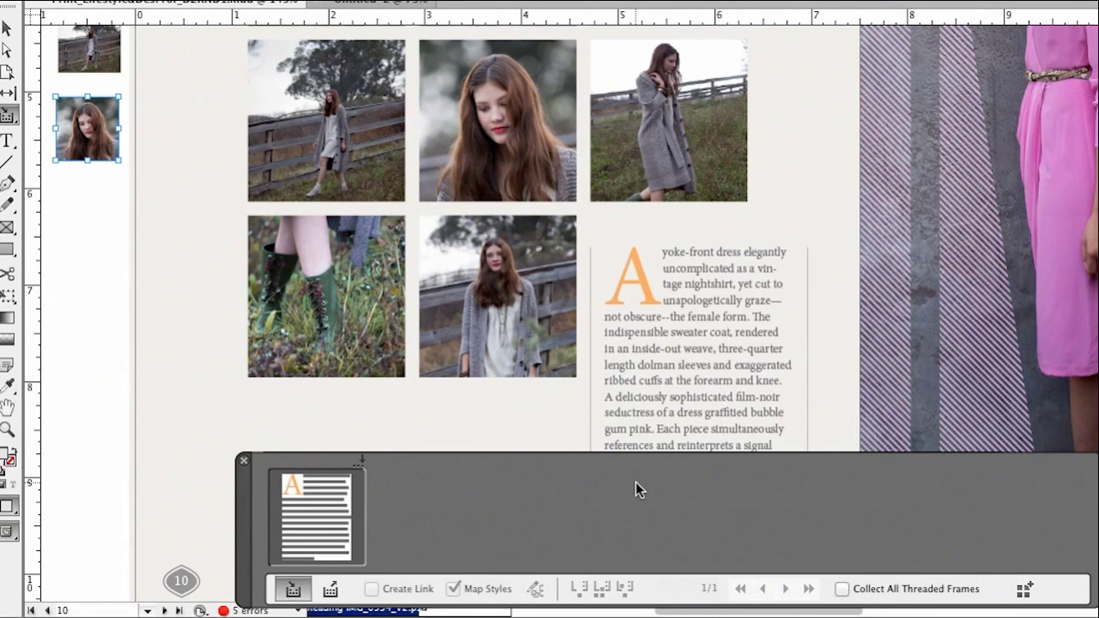
{"action": "left_click", "coordinate": [330, 588]}
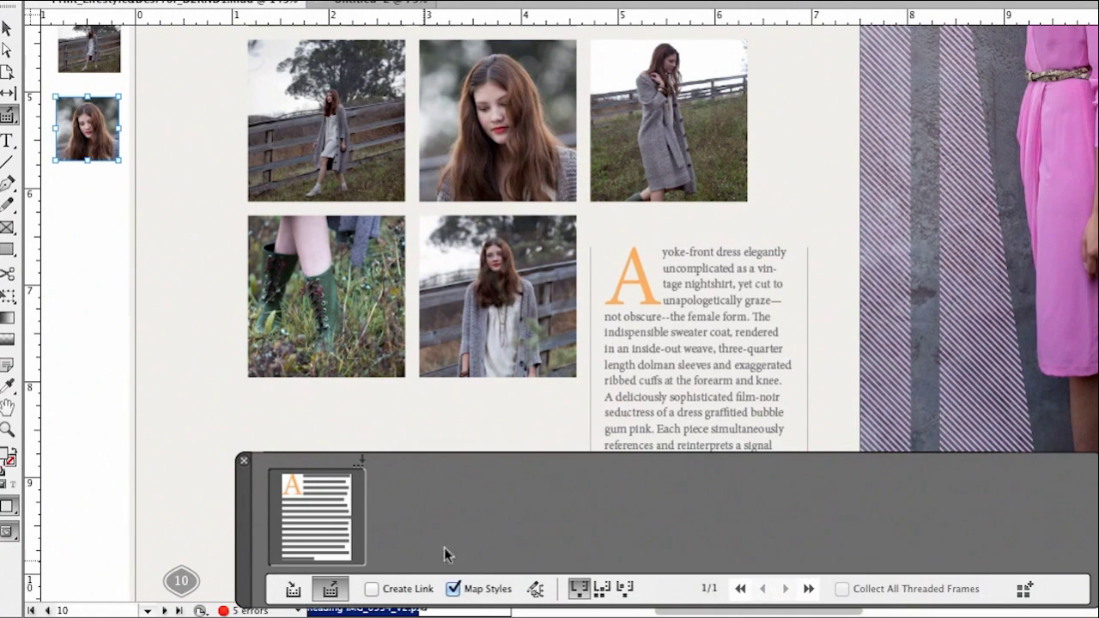
{"action": "left_click", "coordinate": [372, 590]}
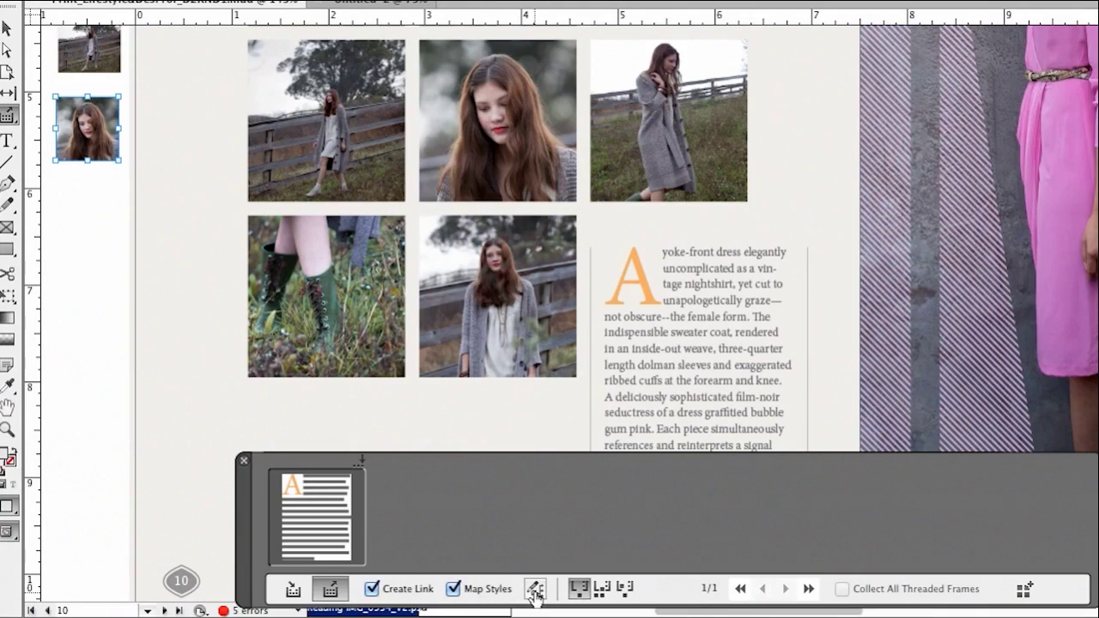
Add a custom Character style mapping that converts source style A into style B
{"action": "left_click", "coordinate": [534, 591]}
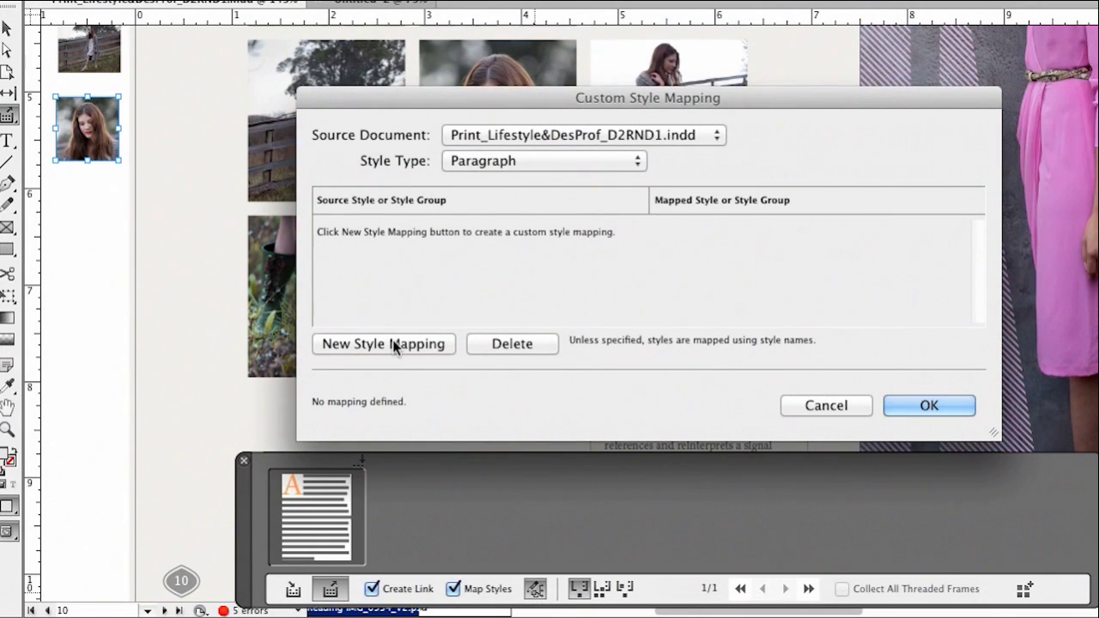
{"action": "left_click", "coordinate": [502, 160]}
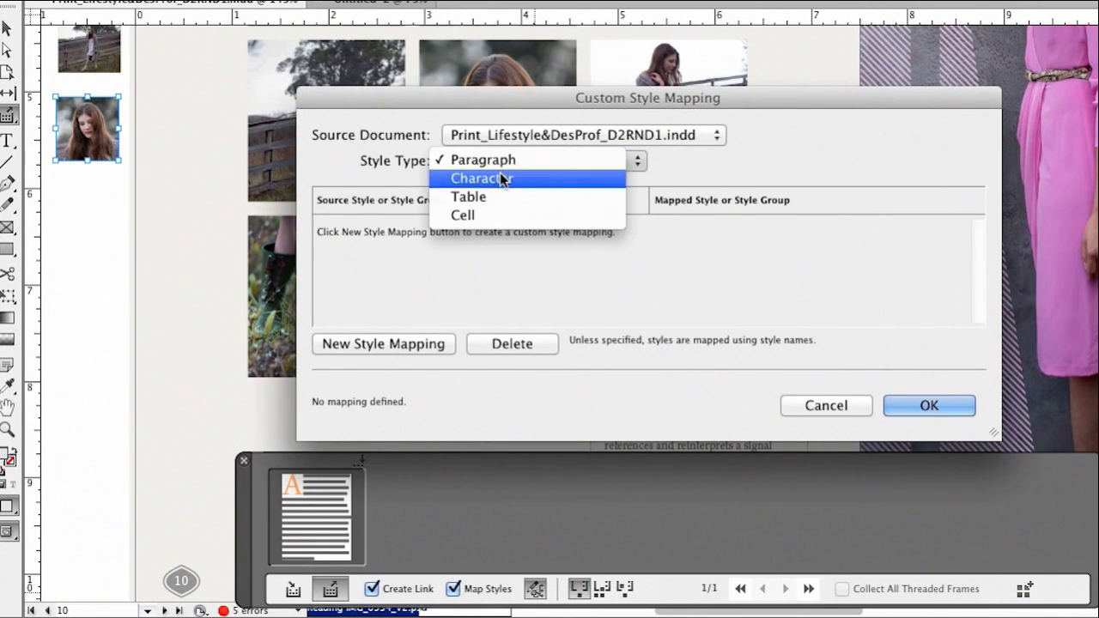
{"action": "left_click", "coordinate": [505, 177]}
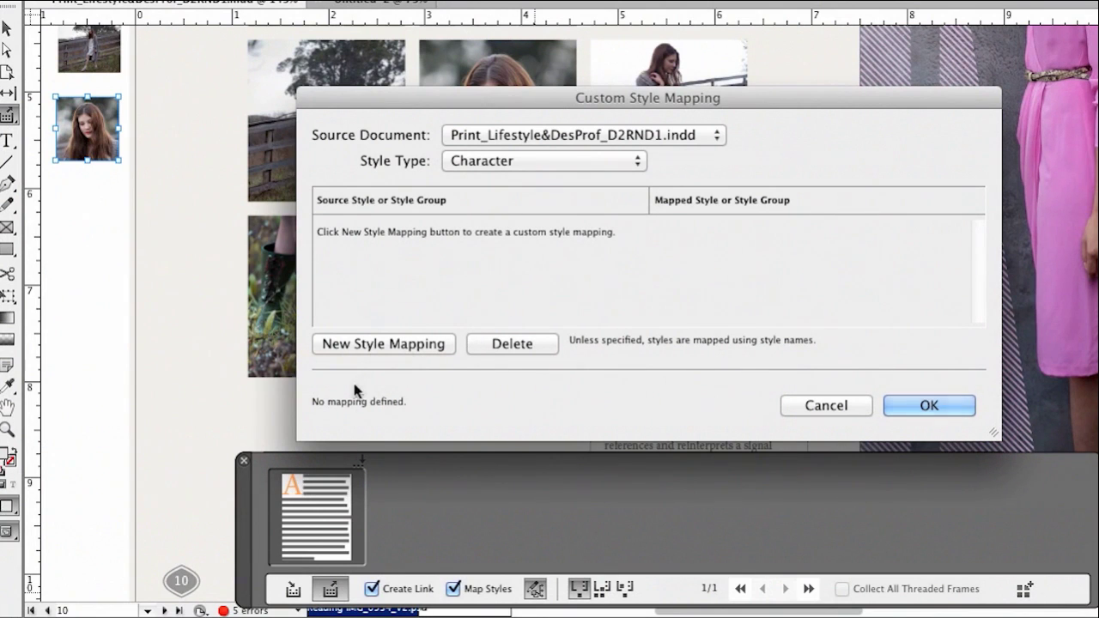
{"action": "left_click", "coordinate": [379, 345]}
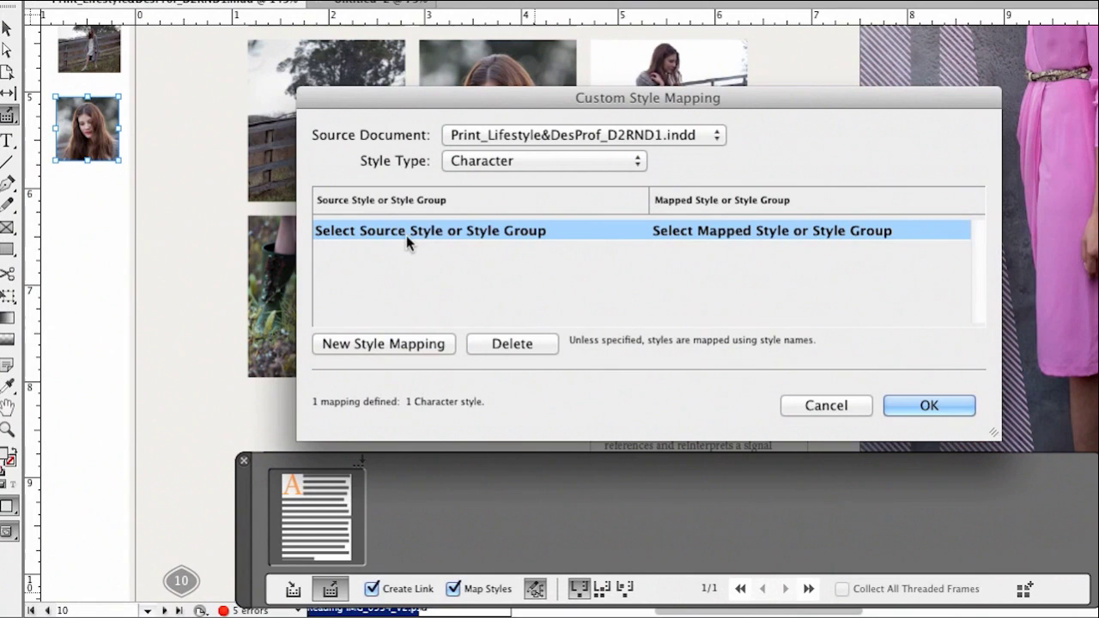
{"action": "left_click", "coordinate": [454, 232]}
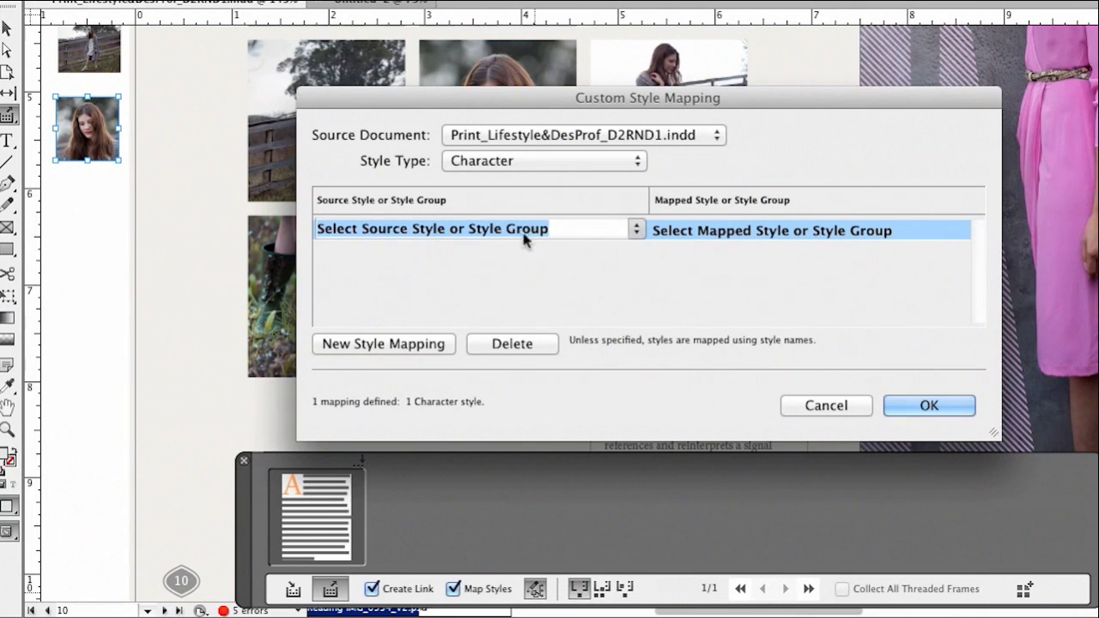
{"action": "left_click", "coordinate": [634, 228]}
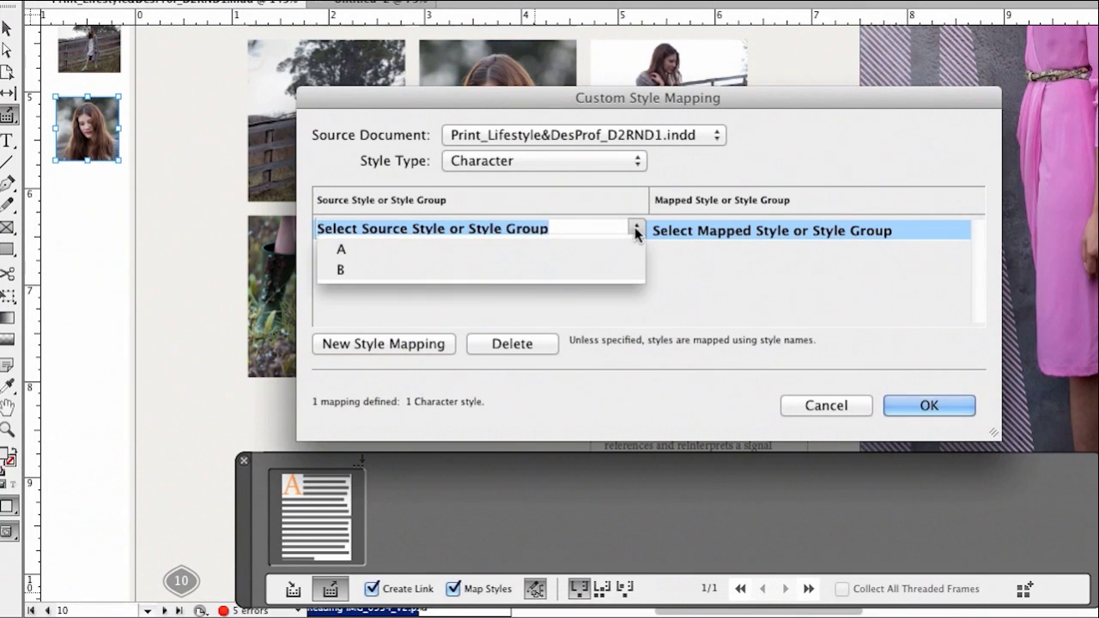
{"action": "left_click", "coordinate": [573, 247]}
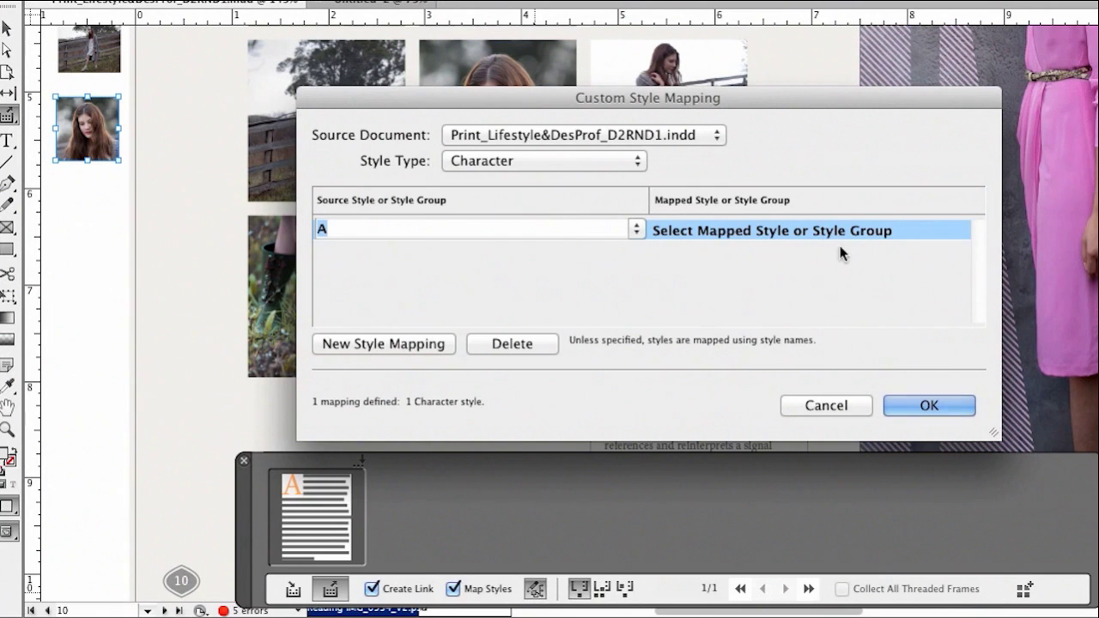
{"action": "left_click", "coordinate": [885, 231]}
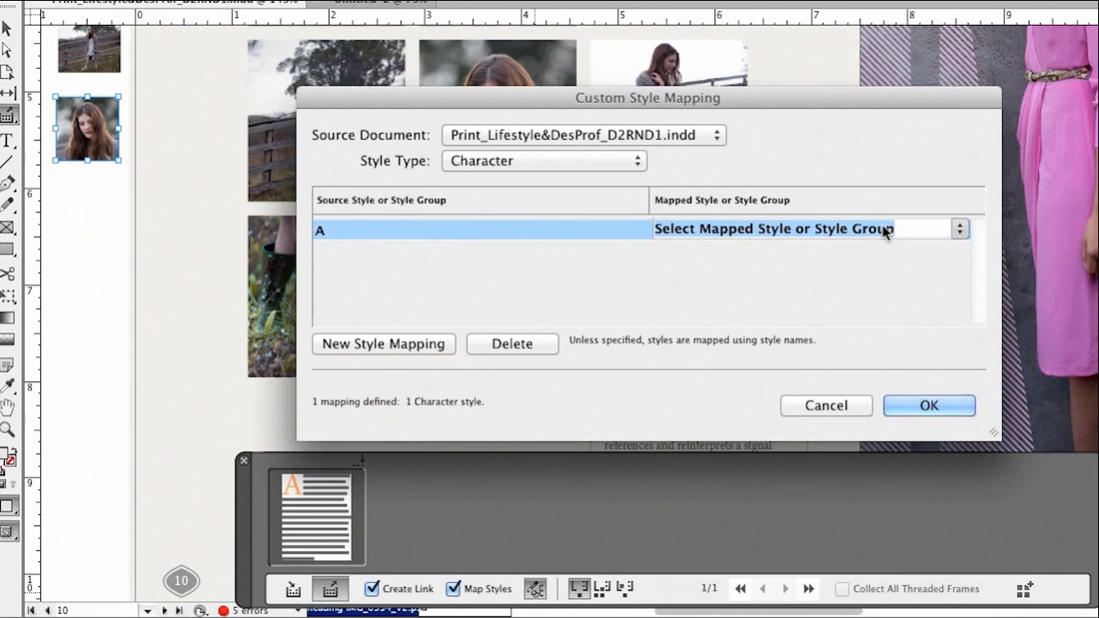
{"action": "left_click", "coordinate": [958, 229]}
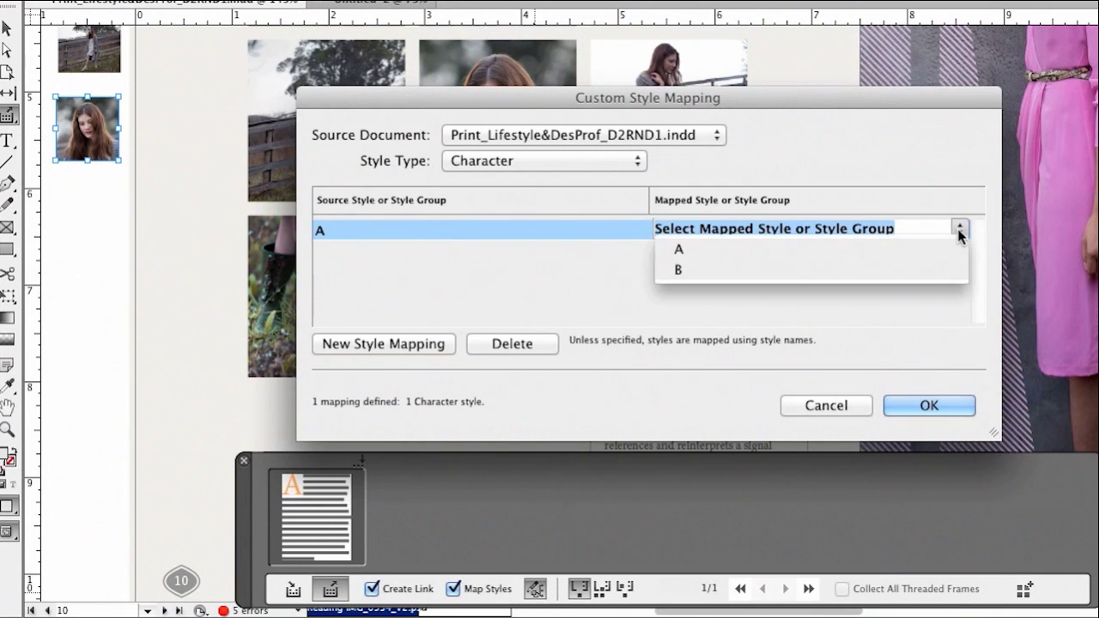
{"action": "left_click", "coordinate": [904, 275]}
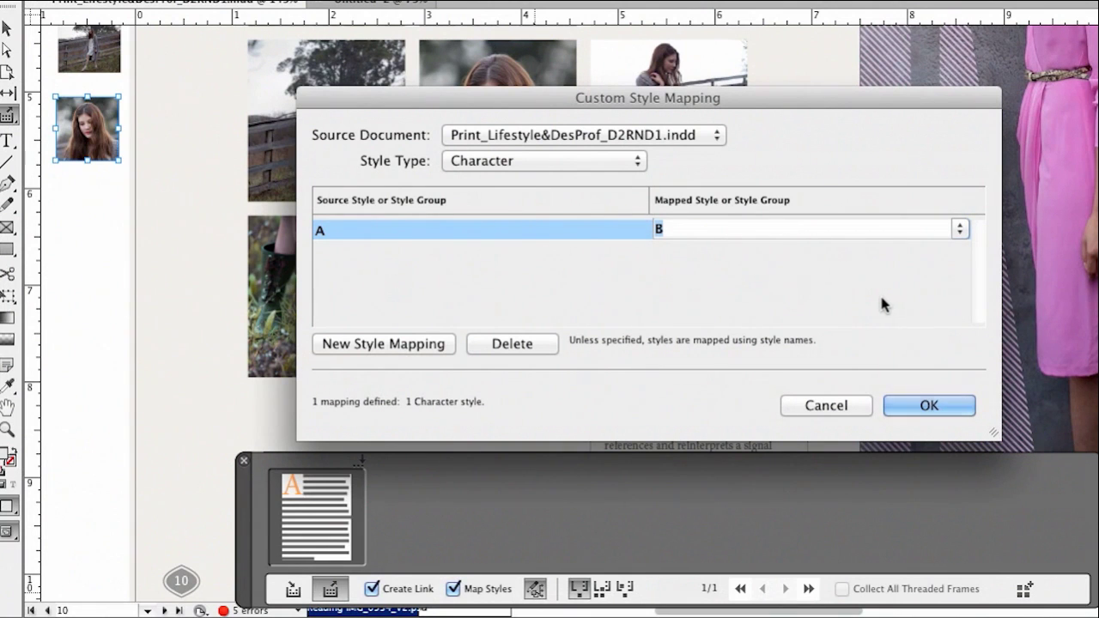
{"action": "left_click", "coordinate": [930, 401]}
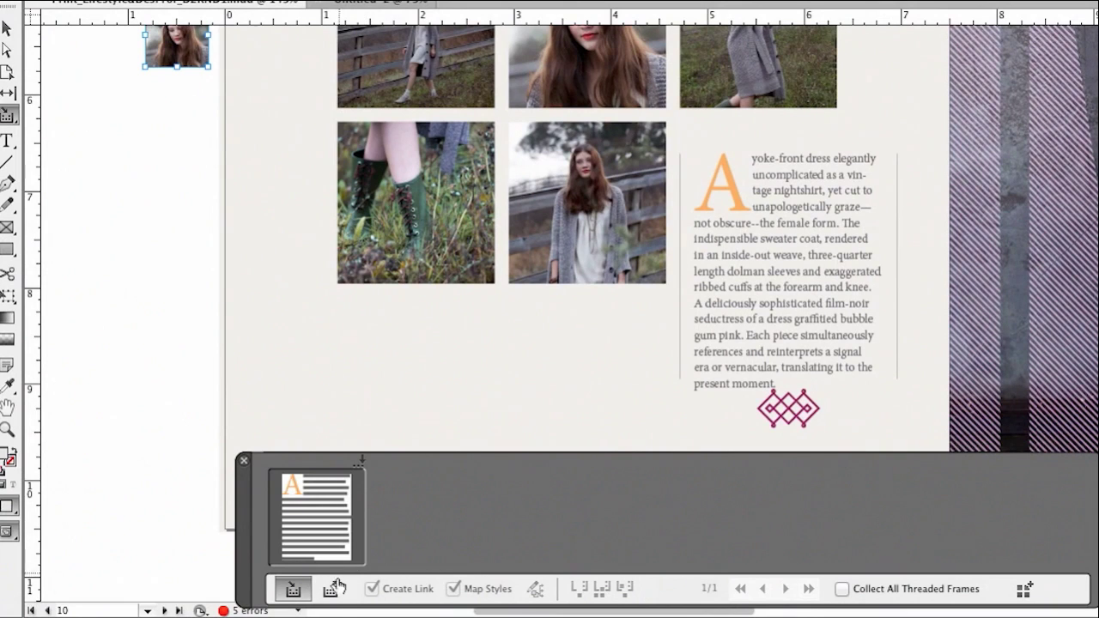
Place the collected drop-cap story on the pasteboard with the Content Placer
{"action": "left_click", "coordinate": [332, 590]}
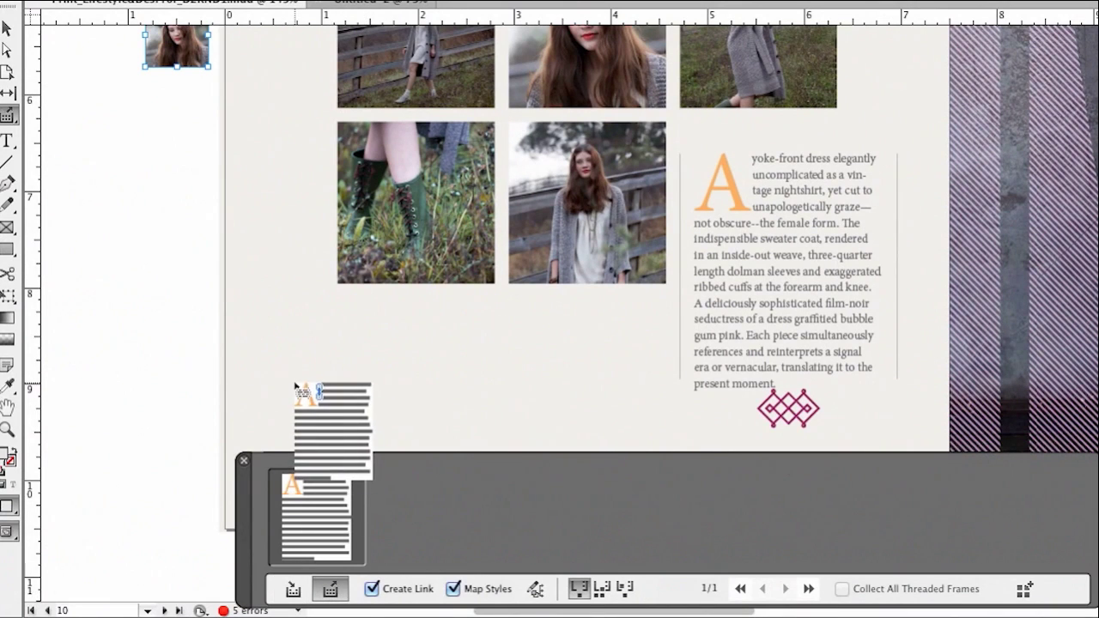
{"action": "scroll", "coordinate": [294, 387], "scroll_direction": "left", "scroll_amount": 10}
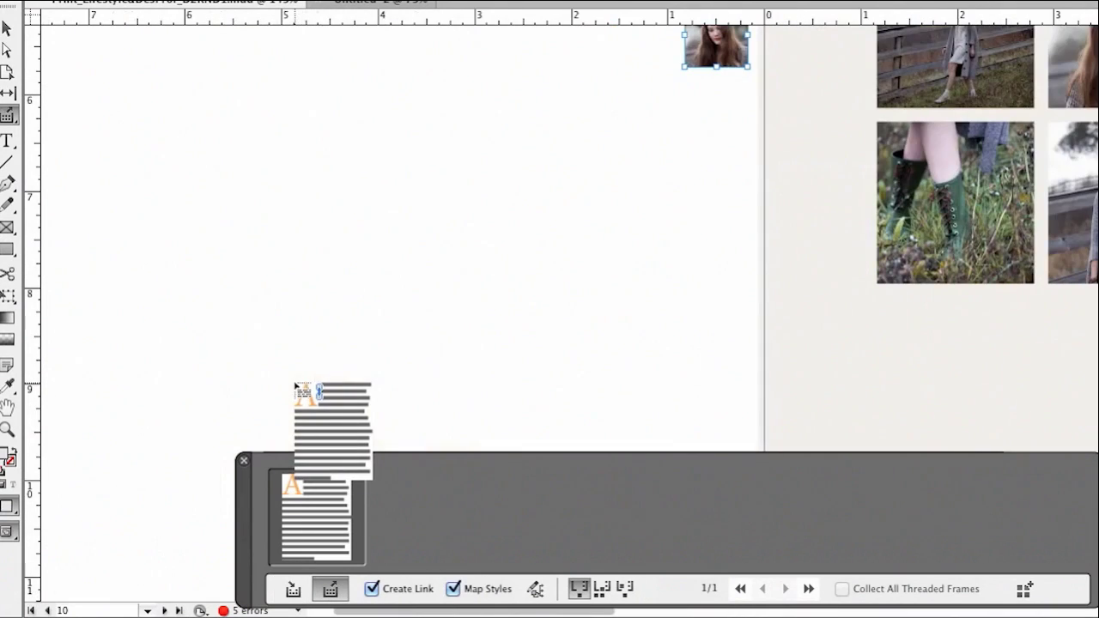
{"action": "left_click", "coordinate": [268, 101]}
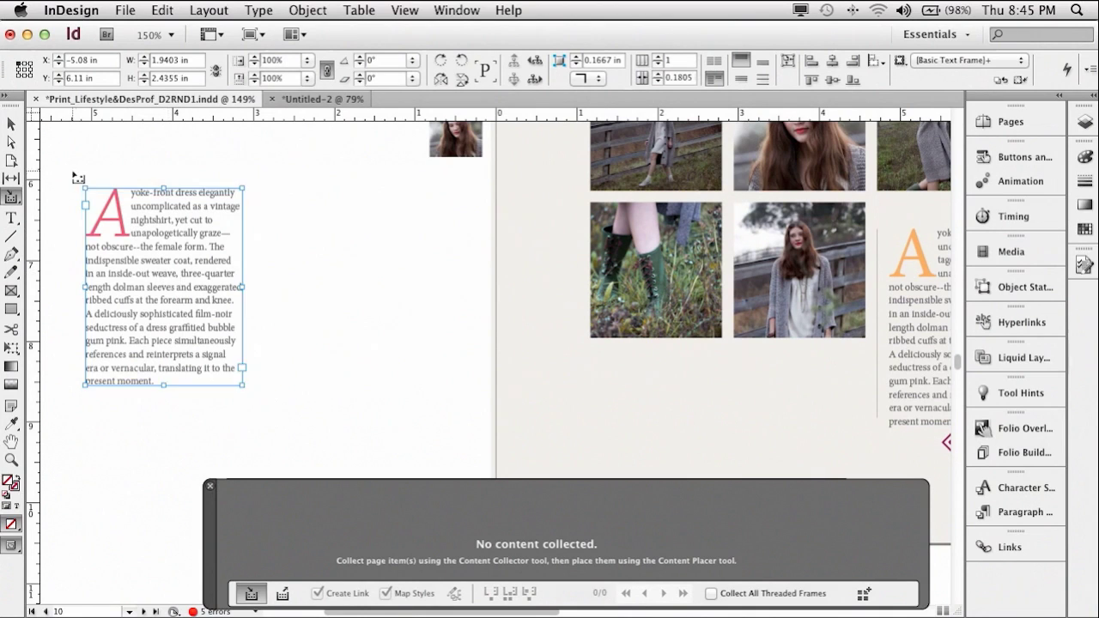
Move the placed story frame right and down on the pasteboard
{"action": "scroll", "coordinate": [78, 180], "scroll_direction": "up", "scroll_amount": 2}
{"action": "left_click", "coordinate": [11, 124]}
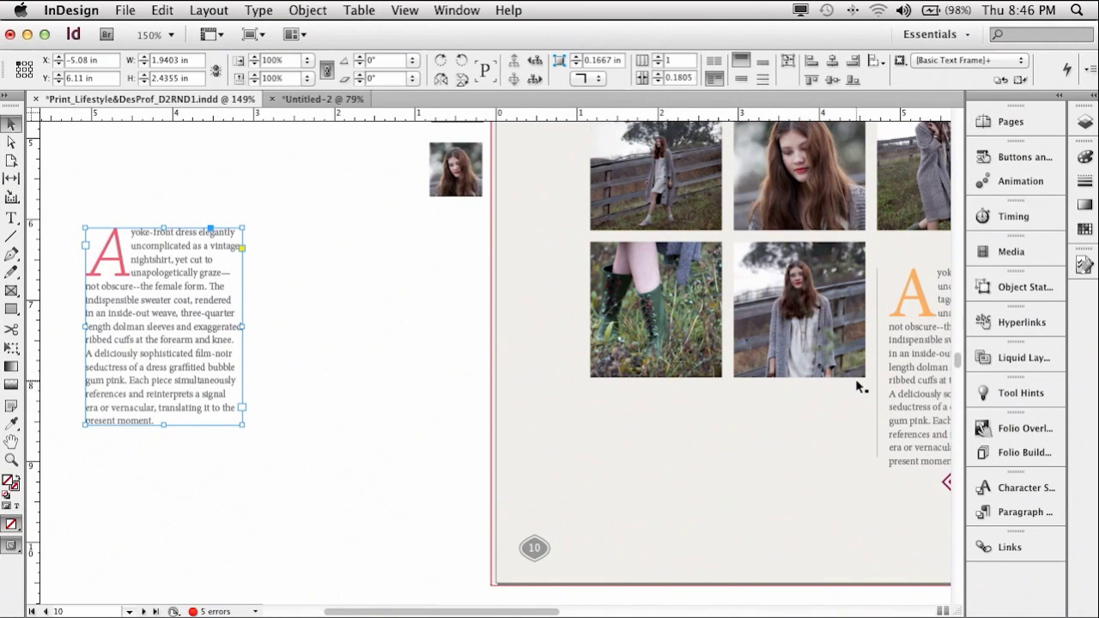
{"action": "scroll", "coordinate": [859, 387], "scroll_direction": "right", "scroll_amount": 3}
{"action": "left_click_drag", "start_coordinate": [120, 309], "coordinate": [245, 341]}
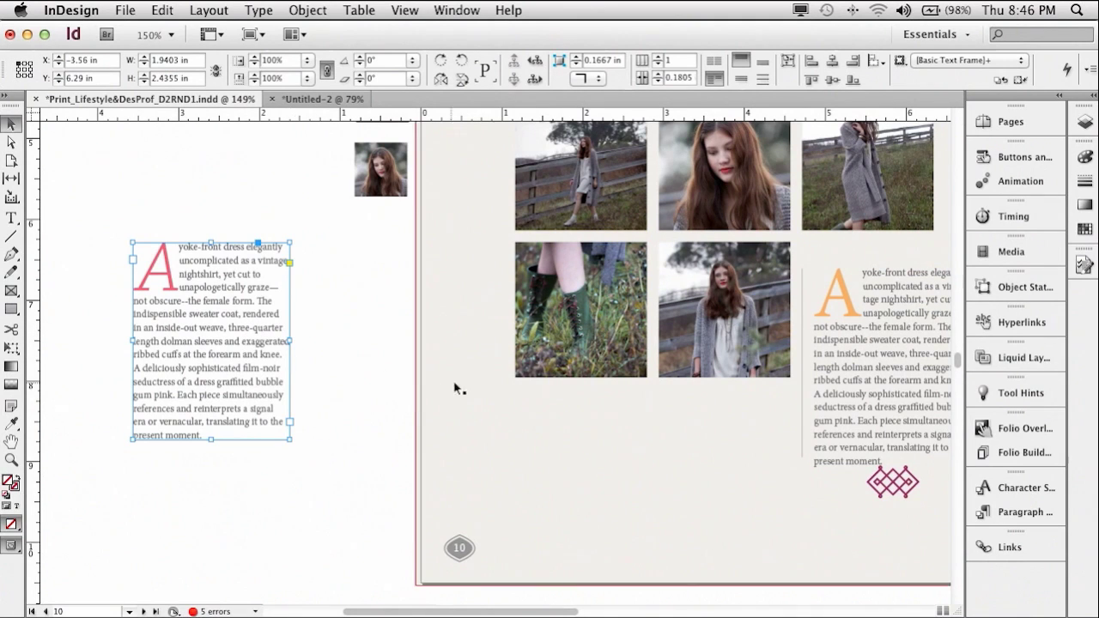
Load the page's drop-cap story frame with Edit > Place and Link
{"action": "scroll", "coordinate": [453, 388], "scroll_direction": "right", "scroll_amount": 10}
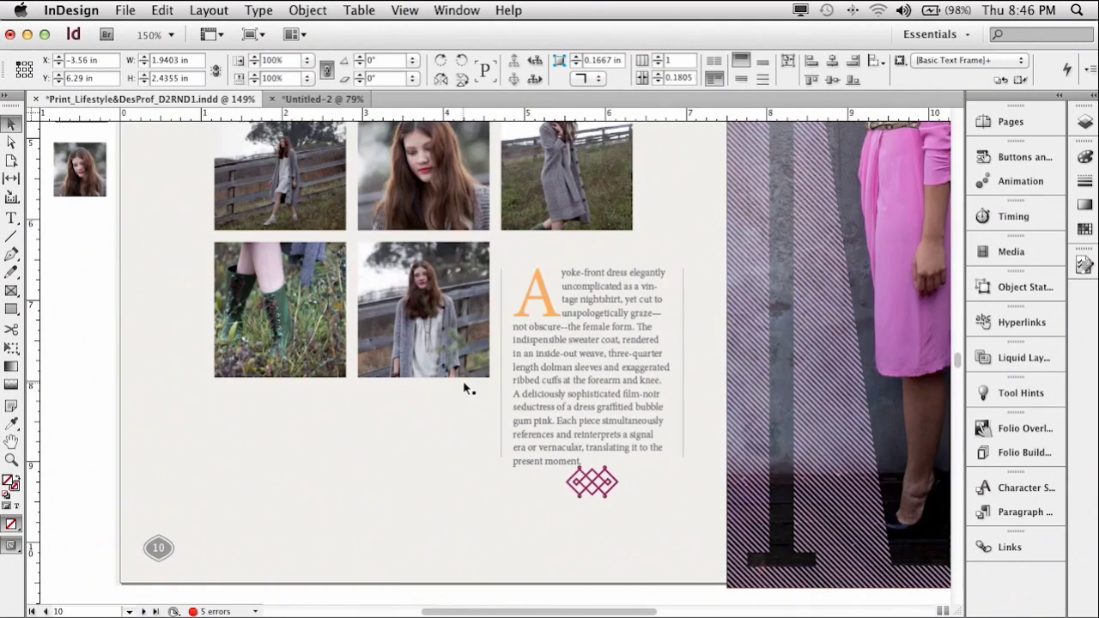
{"action": "left_click", "coordinate": [587, 363]}
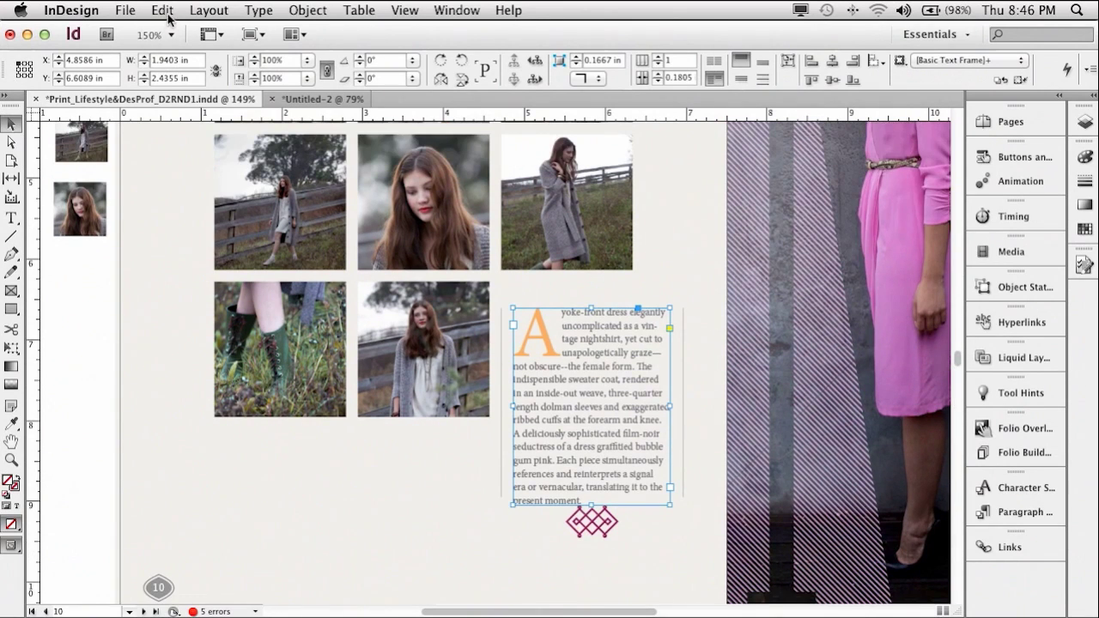
{"action": "left_click", "coordinate": [163, 11]}
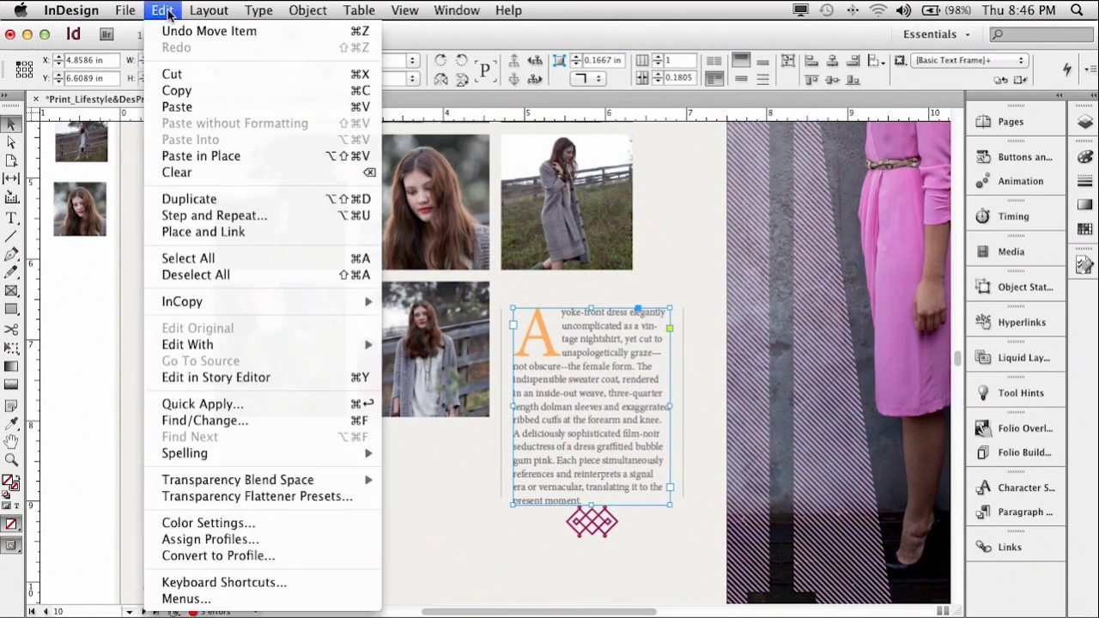
{"action": "left_click", "coordinate": [218, 235]}
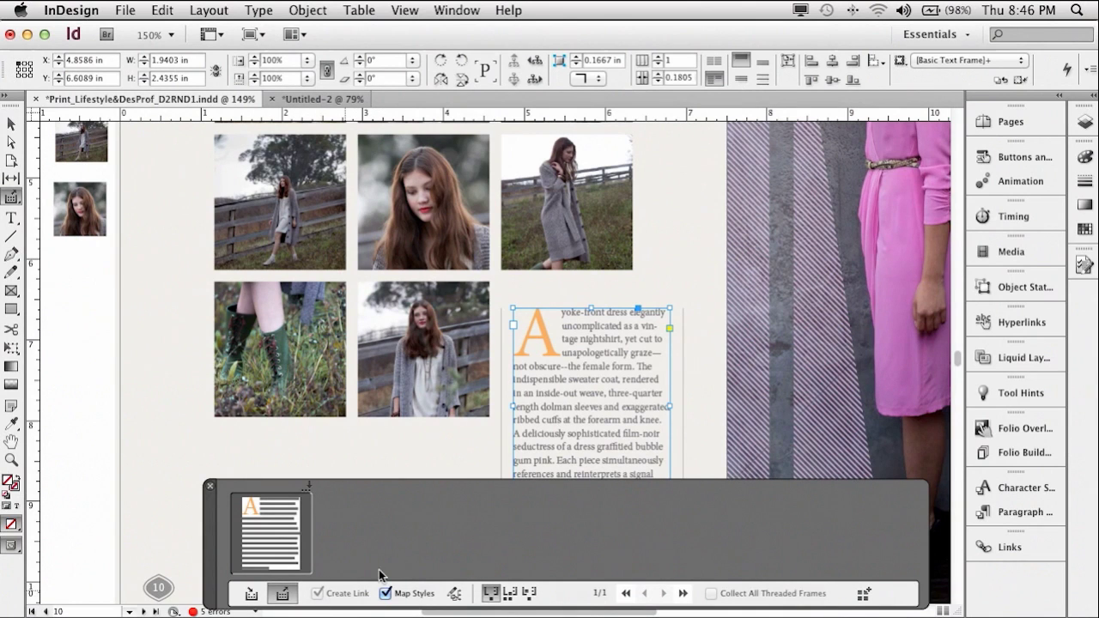
Place the linked drop-cap story on Untitled-2's right page, then return to Print_Lifestyle
{"action": "left_click", "coordinate": [300, 99]}
{"action": "left_click", "coordinate": [564, 234]}
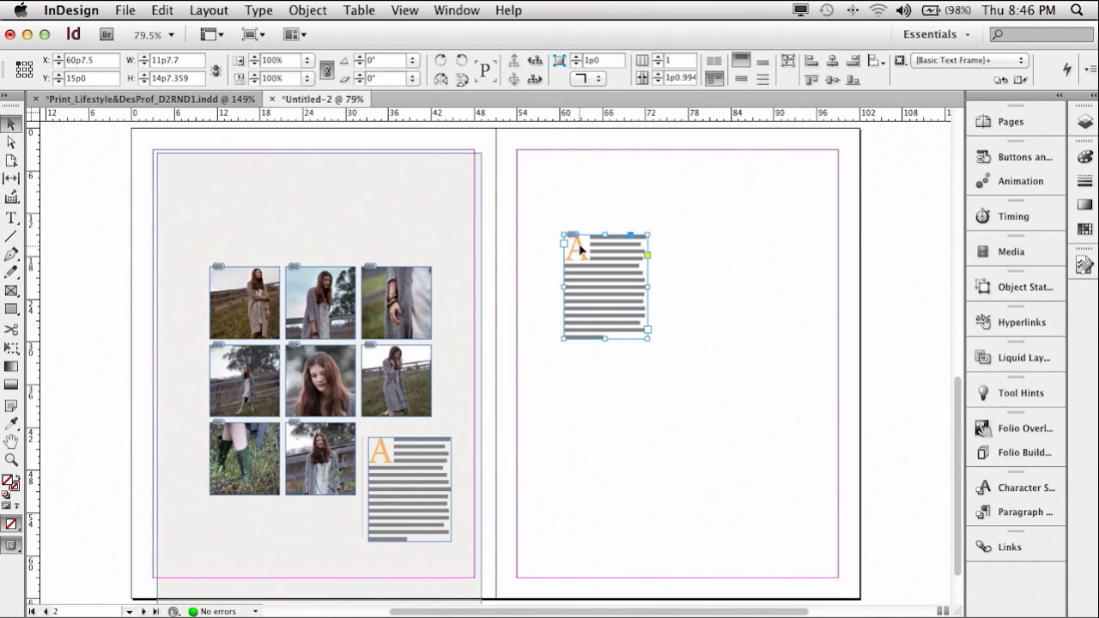
{"action": "key", "text": "super+equal"}
{"action": "key", "text": "super+equal"}
{"action": "key", "text": "super+equal"}
{"action": "key", "text": "super+equal"}
{"action": "key", "text": "super+equal"}
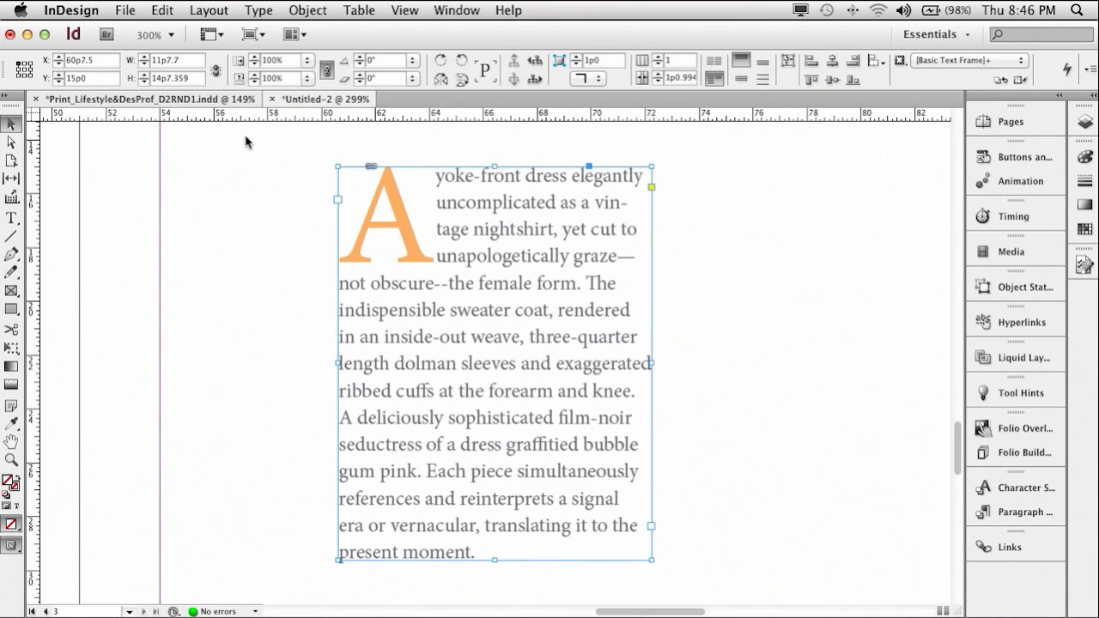
{"action": "left_click", "coordinate": [215, 99]}
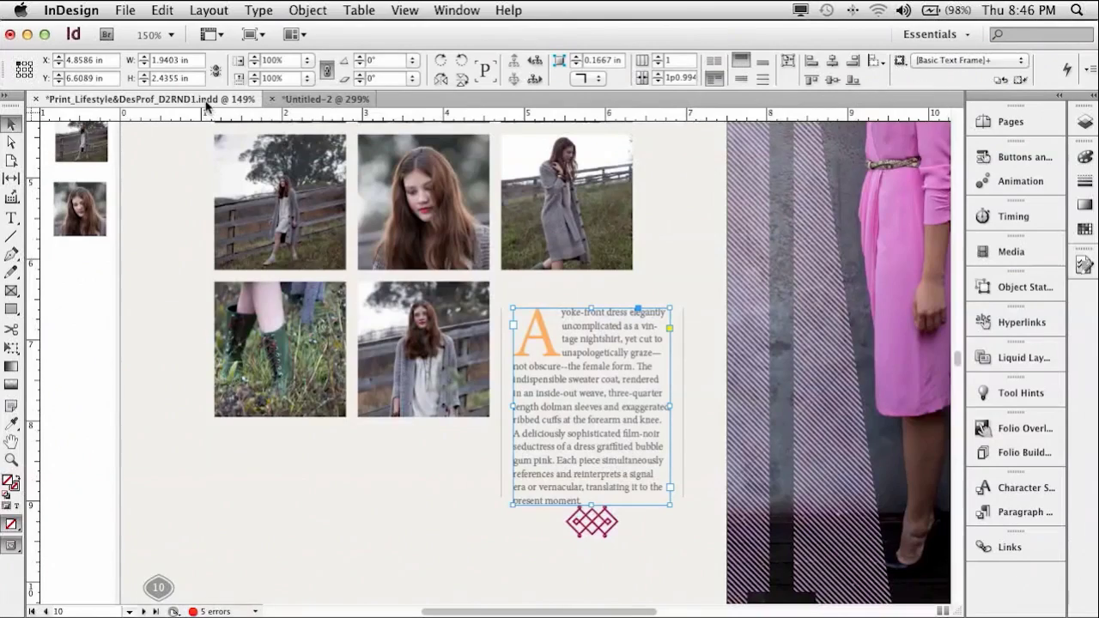
Replace "nightshirt" with "t-shirt" in the original drop-cap story
{"action": "double_click", "coordinate": [592, 344]}
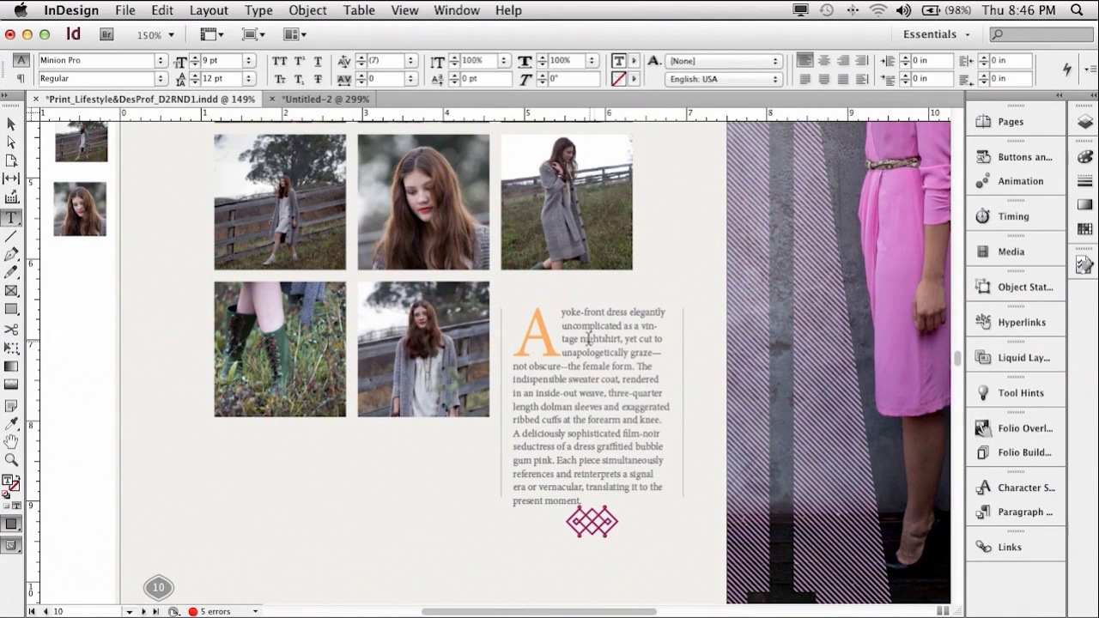
{"action": "double_click", "coordinate": [592, 340]}
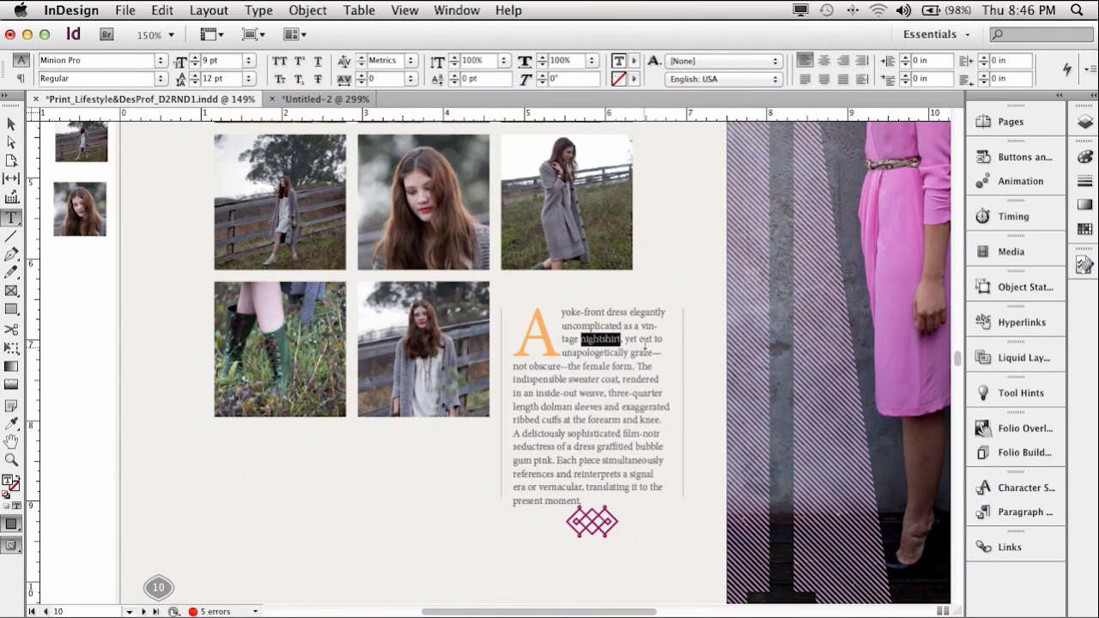
{"action": "type", "text": "t-sh"}
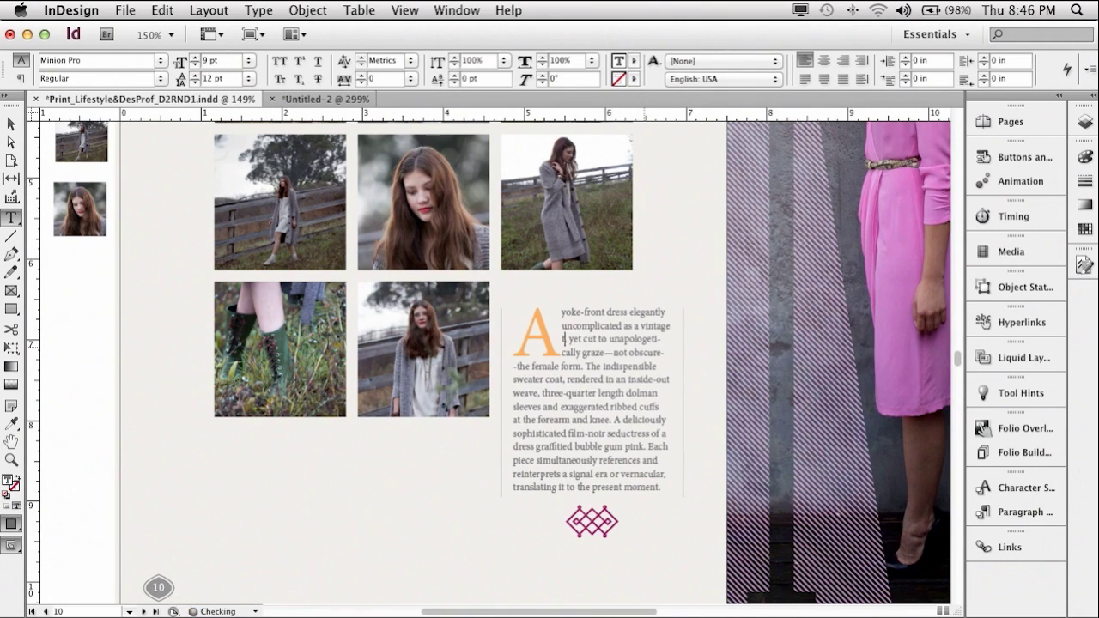
{"action": "type", "text": "irt, yet cut to"}
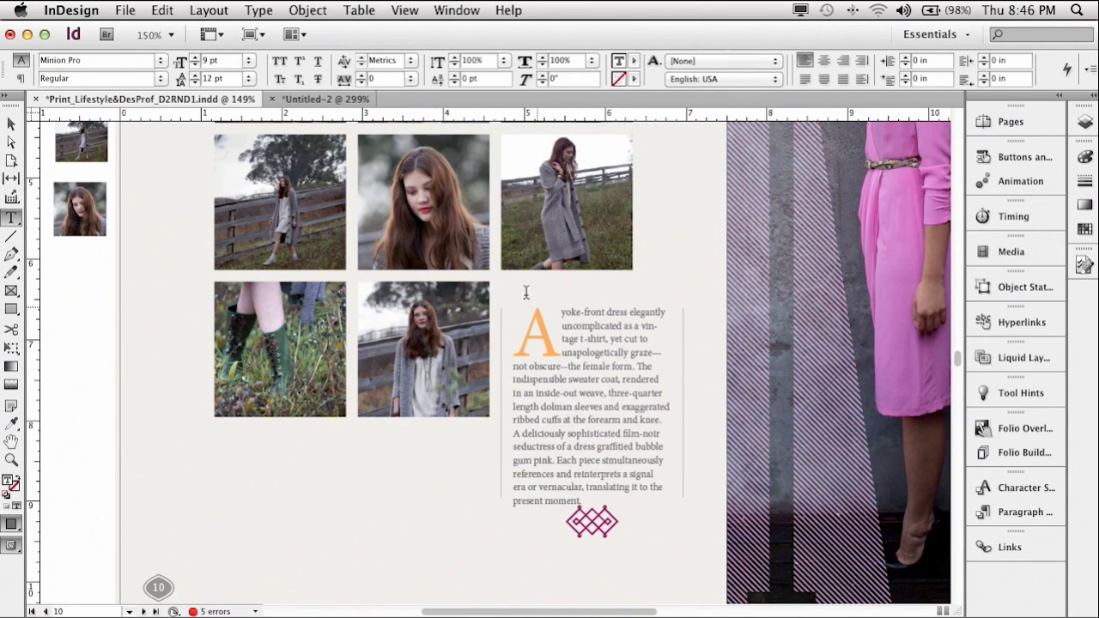
{"action": "left_click", "coordinate": [11, 124]}
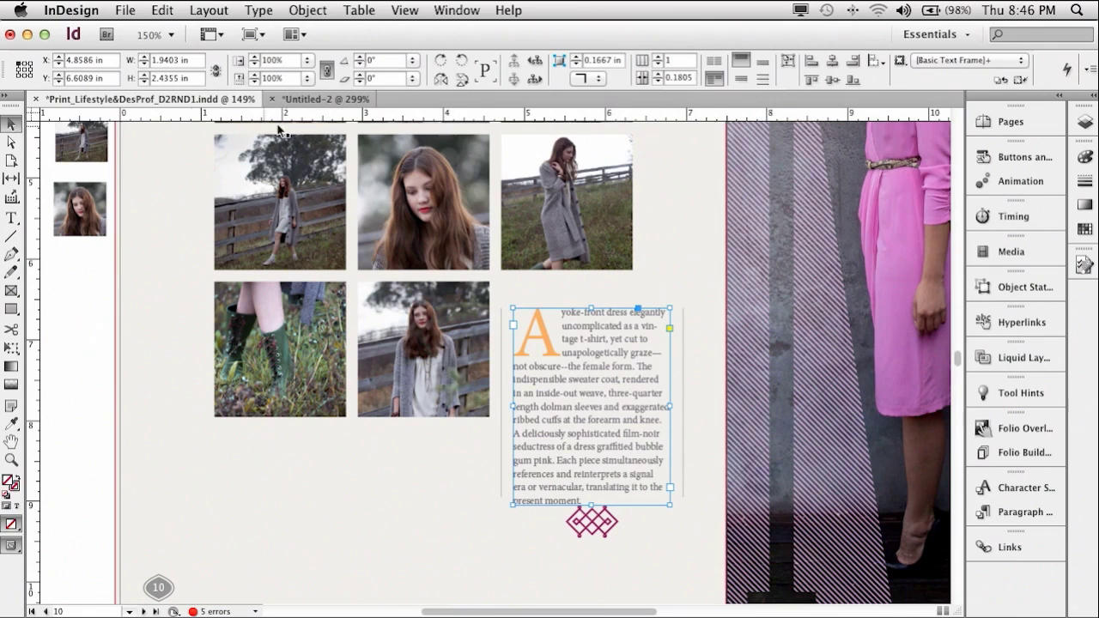
Update the modified link on Untitled-2's story copy so it reads "vintage t-shirt"
{"action": "left_click", "coordinate": [327, 100]}
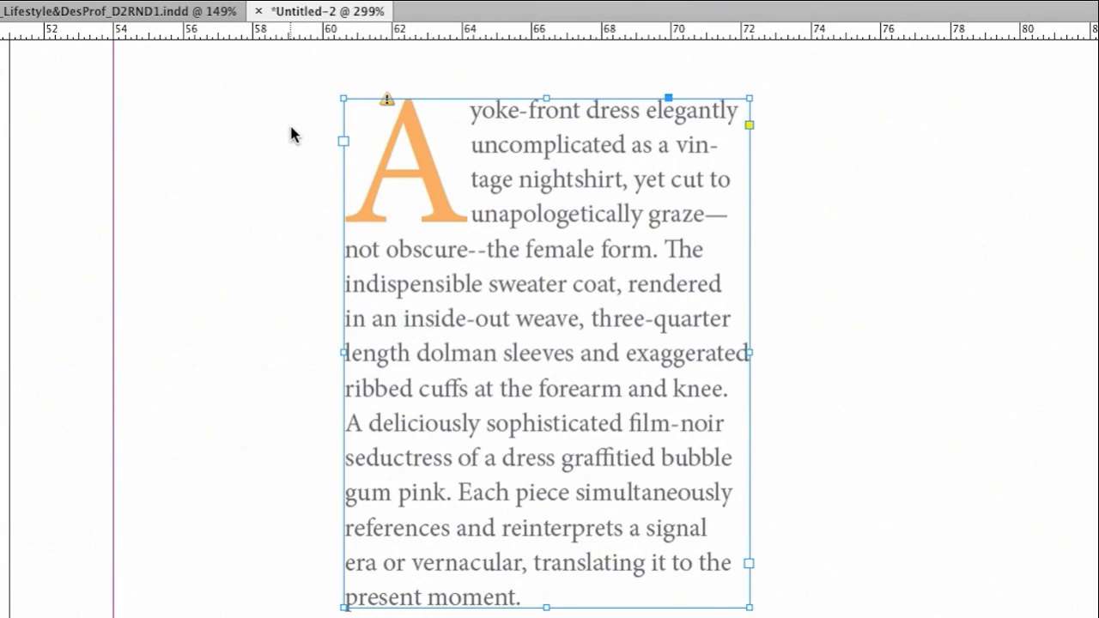
{"action": "left_click", "coordinate": [388, 100]}
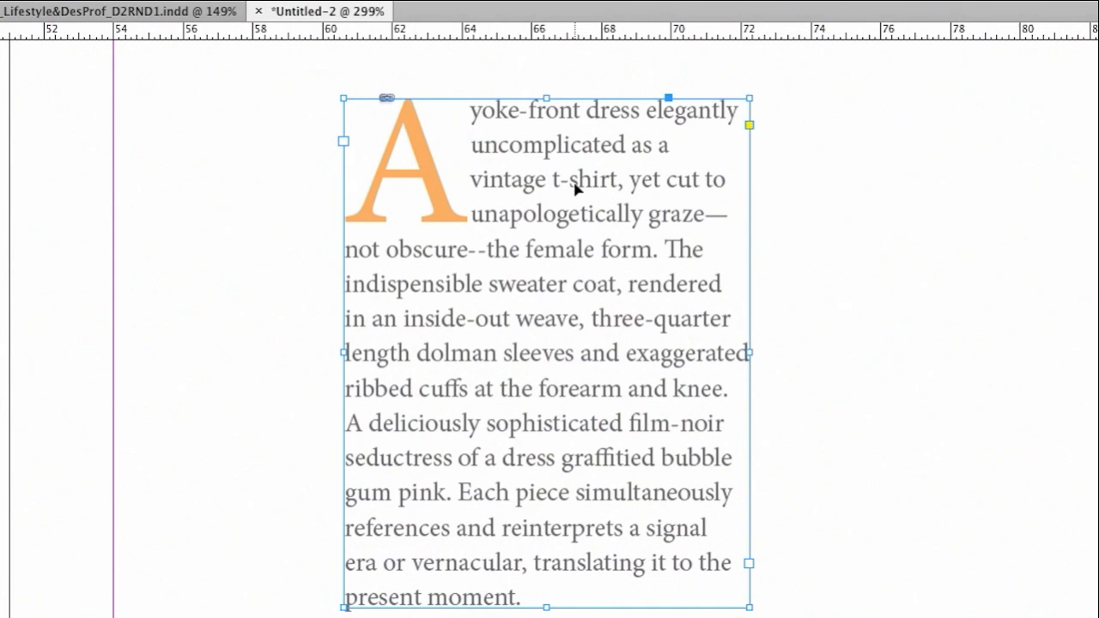